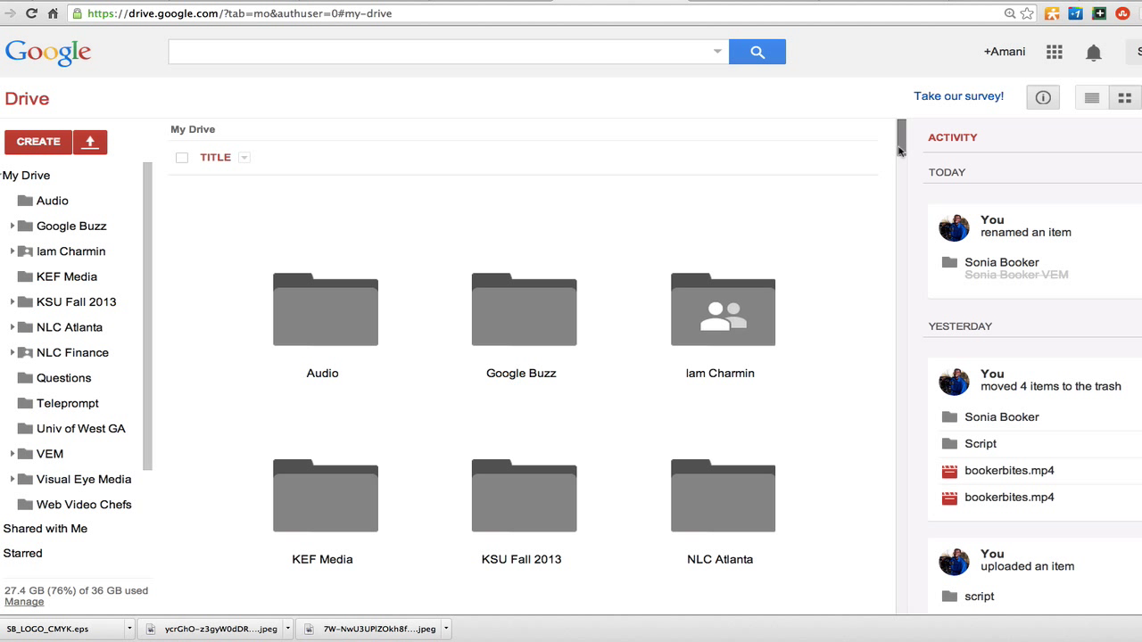
# Step: Expand a shared folder in the sidebar tree to view its subfolders, then collapse it again
pyautogui.moveTo(901, 148)
pyautogui.mouseDown()
pyautogui.moveTo(901, 161)
pyautogui.moveTo(896, 129)
pyautogui.mouseUp()
pyautogui.moveTo(902, 136)
pyautogui.mouseDown()
pyautogui.moveTo(901, 155)
pyautogui.moveTo(900, 134)
pyautogui.mouseUp()
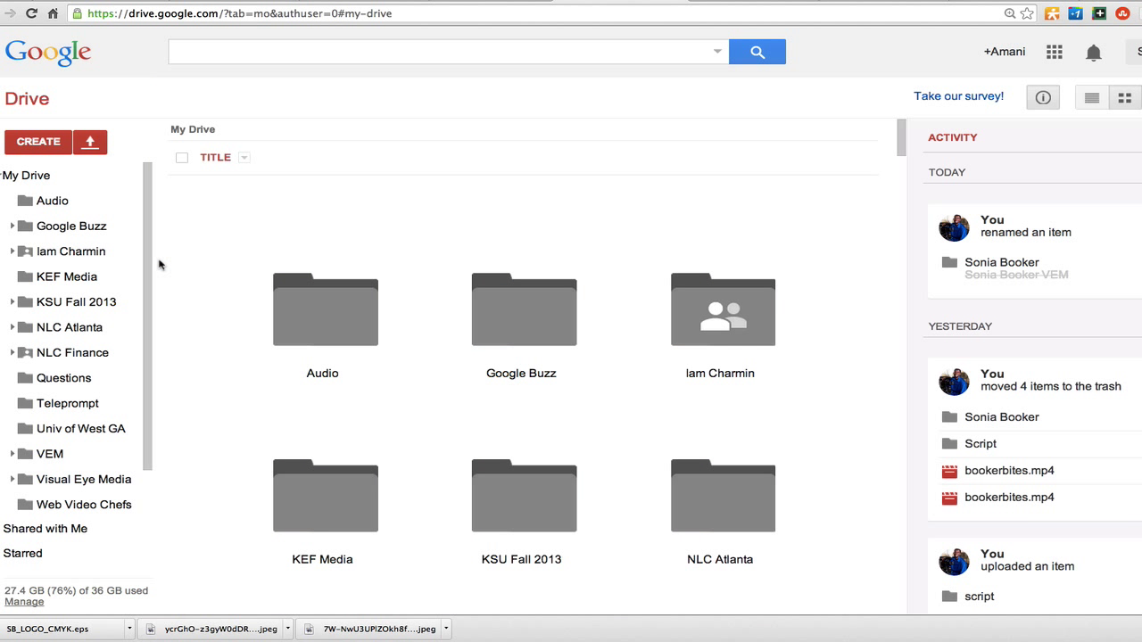
pyautogui.moveTo(149, 273); pyautogui.dragTo(155, 347)
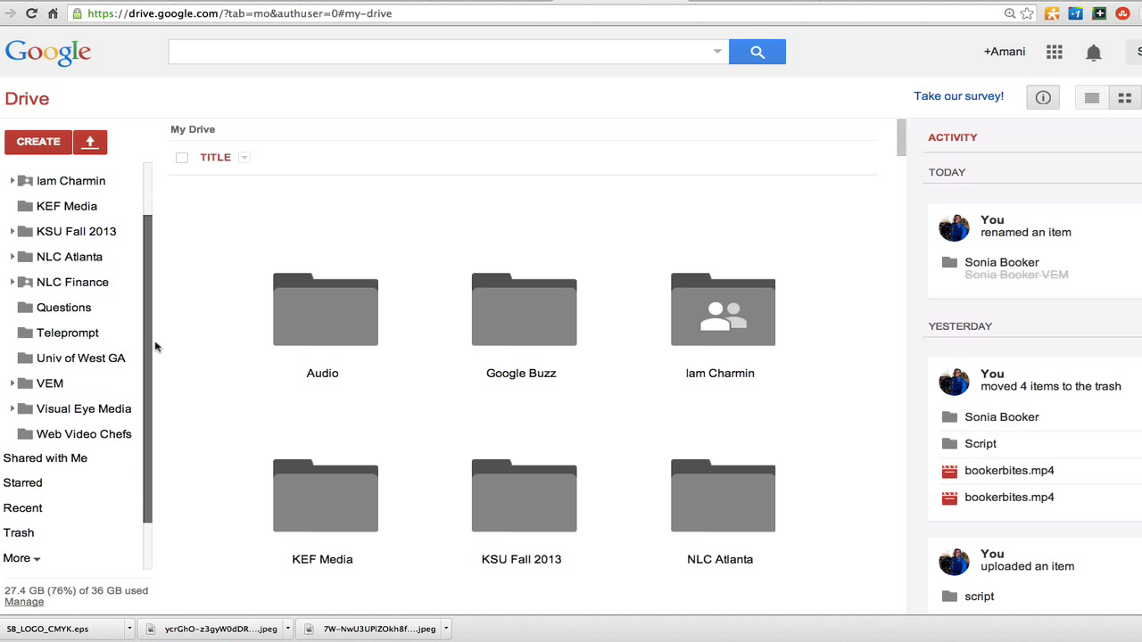
pyautogui.scroll(5, 80, 294)
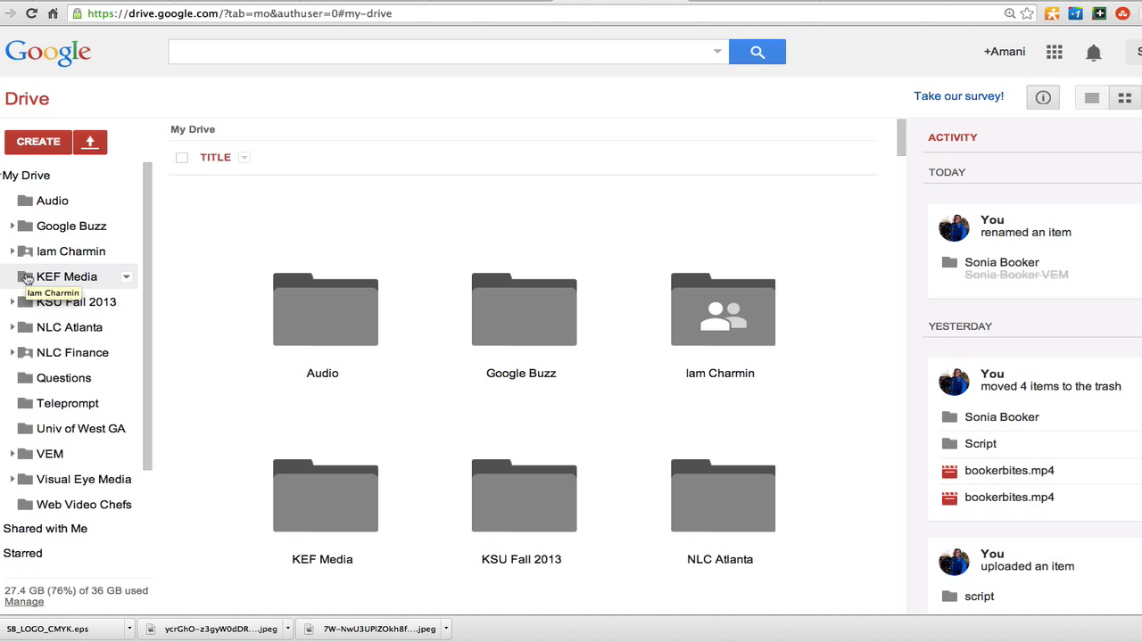
pyautogui.click(8, 252)
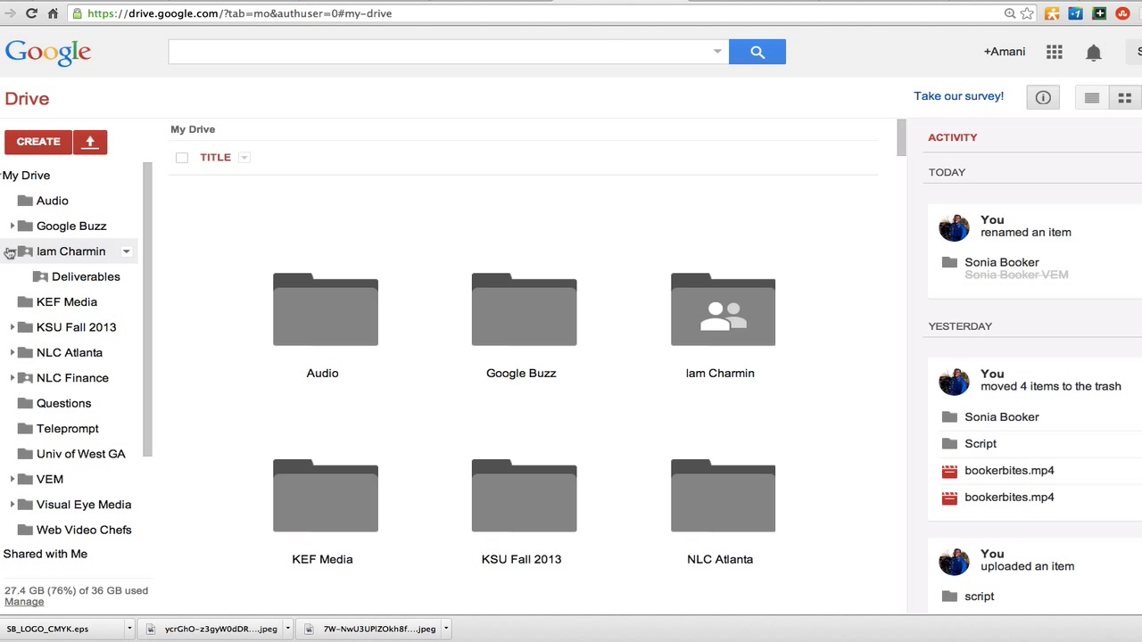
pyautogui.click(9, 253)
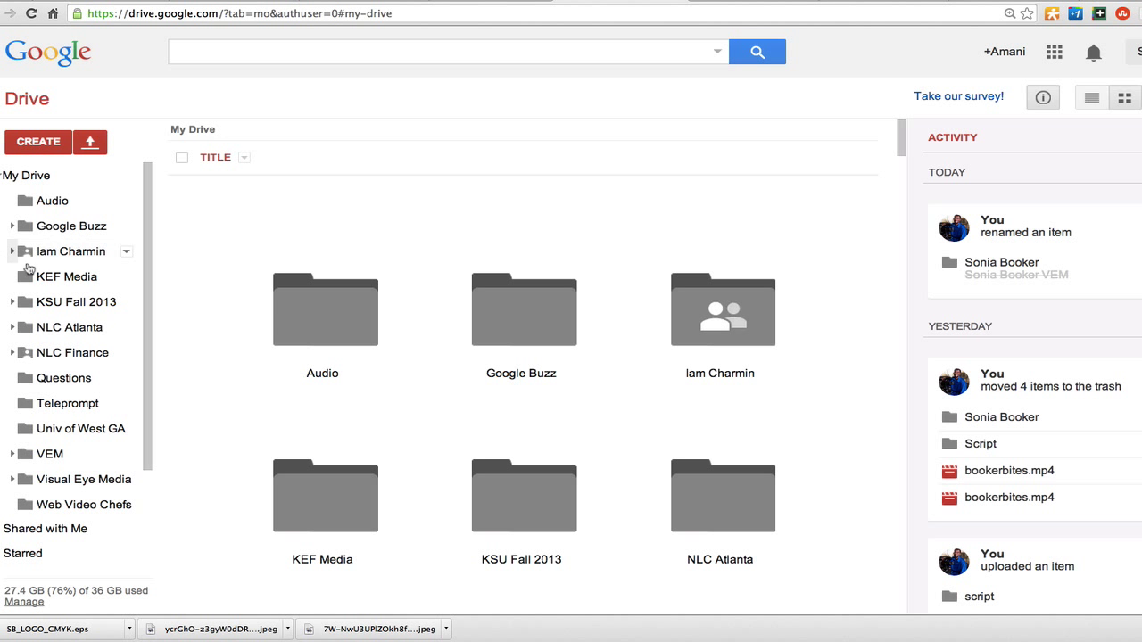
# Step: Open the CREATE menu and dismiss it without creating anything
pyautogui.scroll(-2, 346, 338)
pyautogui.scroll(-10, 346, 337)
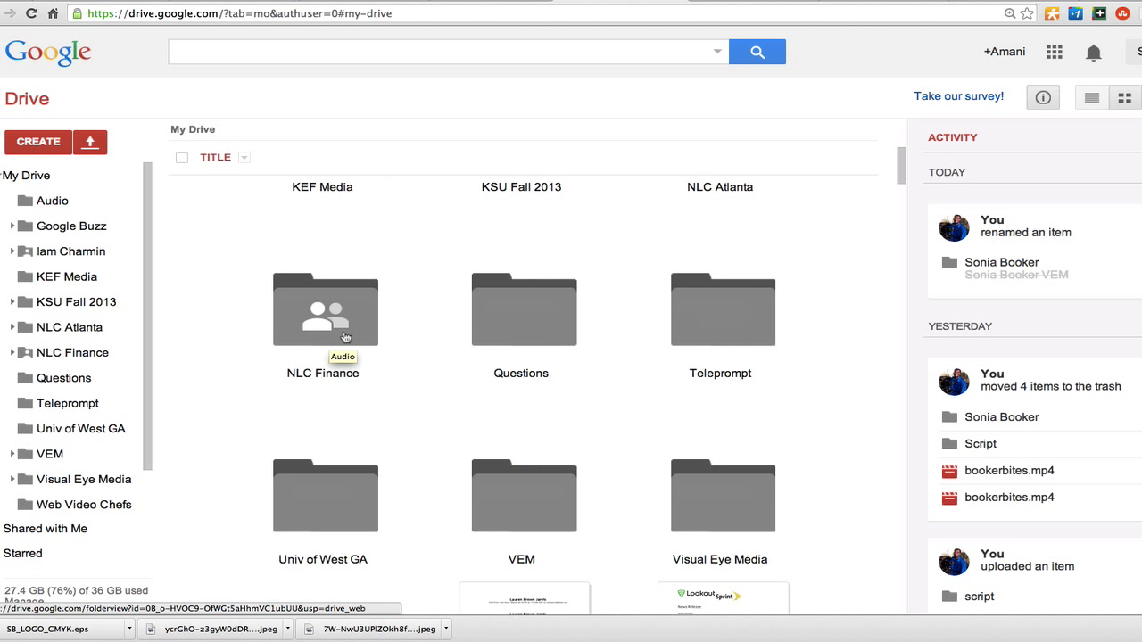
pyautogui.scroll(10, 347, 337)
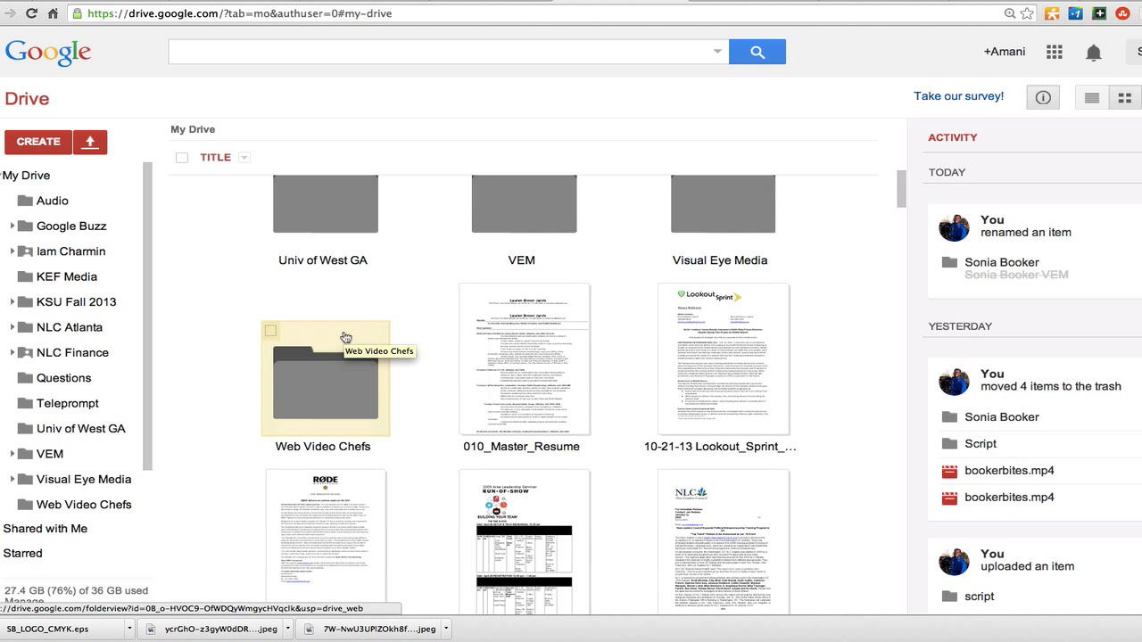
pyautogui.click(38, 141)
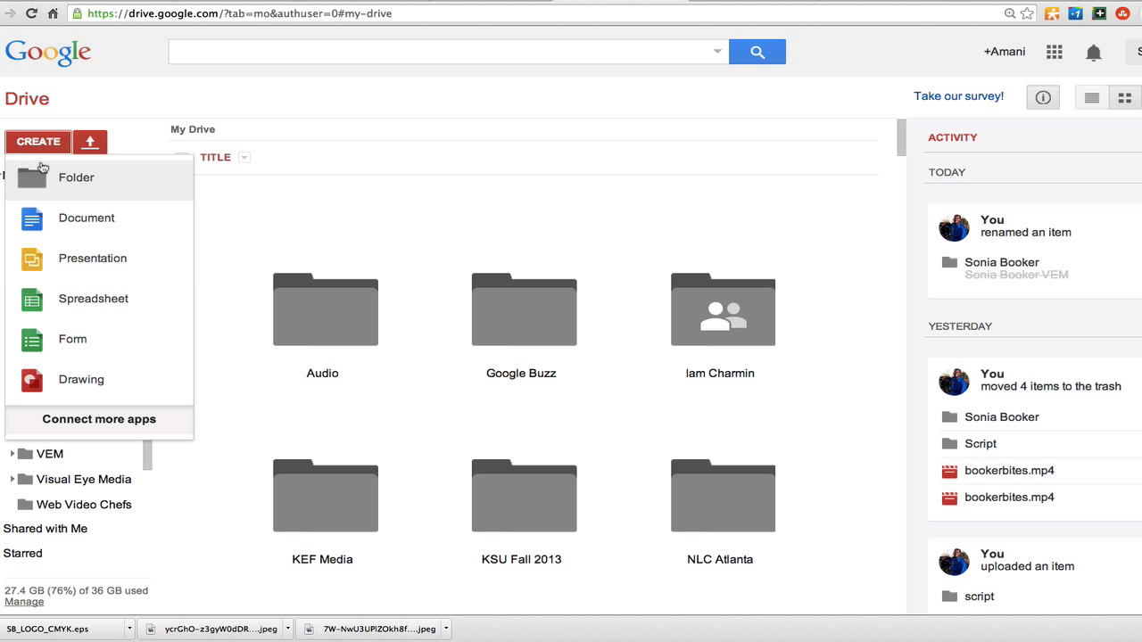
pyautogui.click(341, 187)
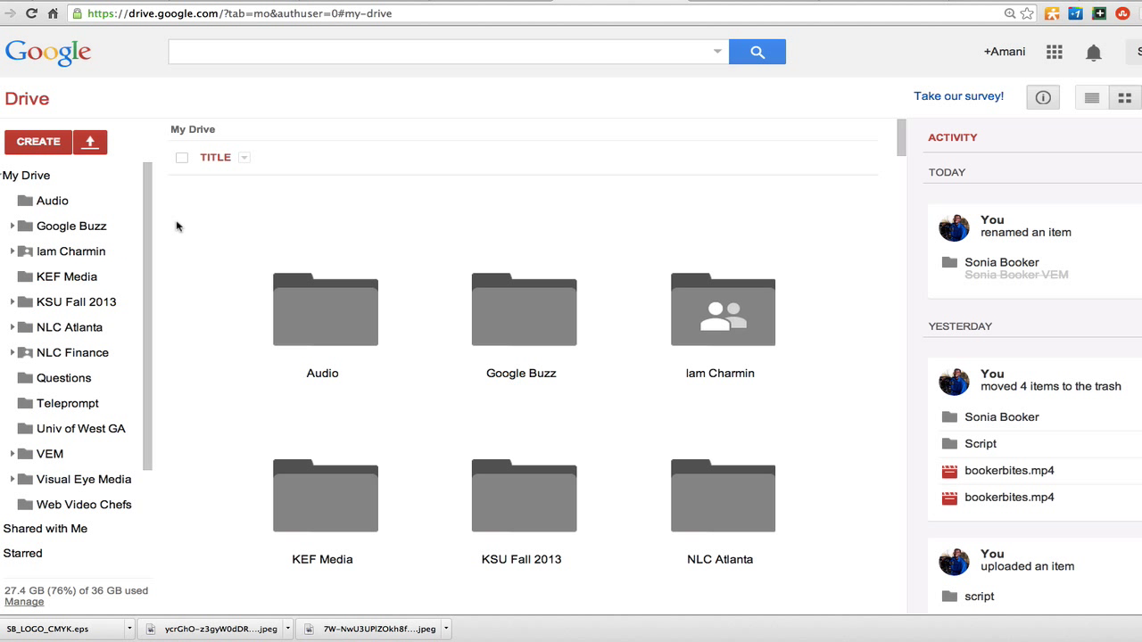
pyautogui.scroll(-3, 188, 277)
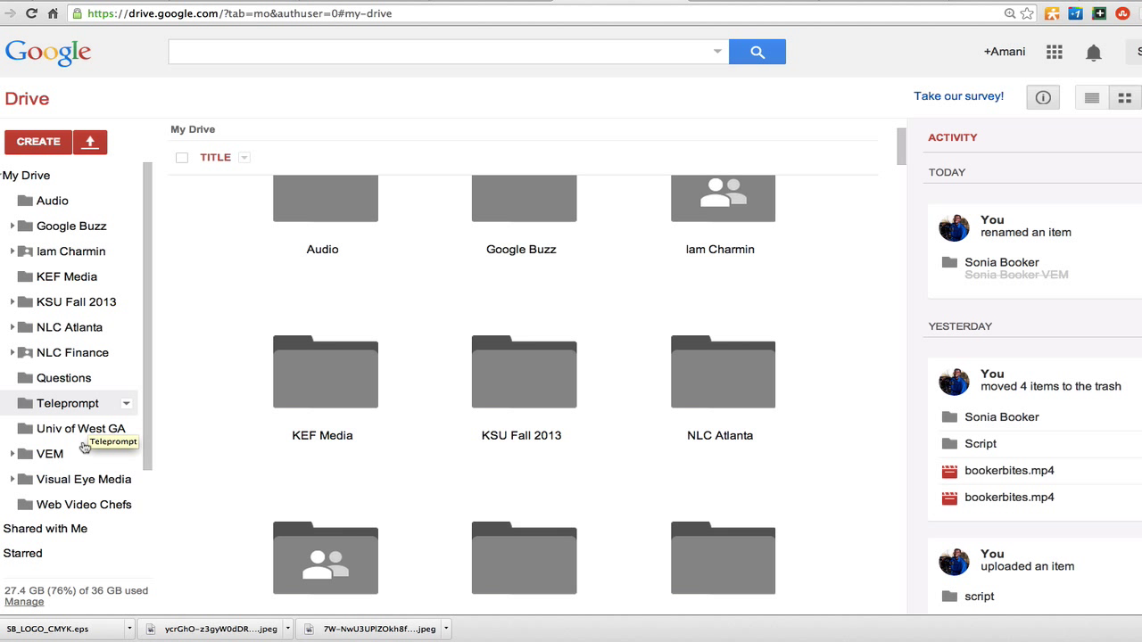
pyautogui.scroll(-1, 145, 441)
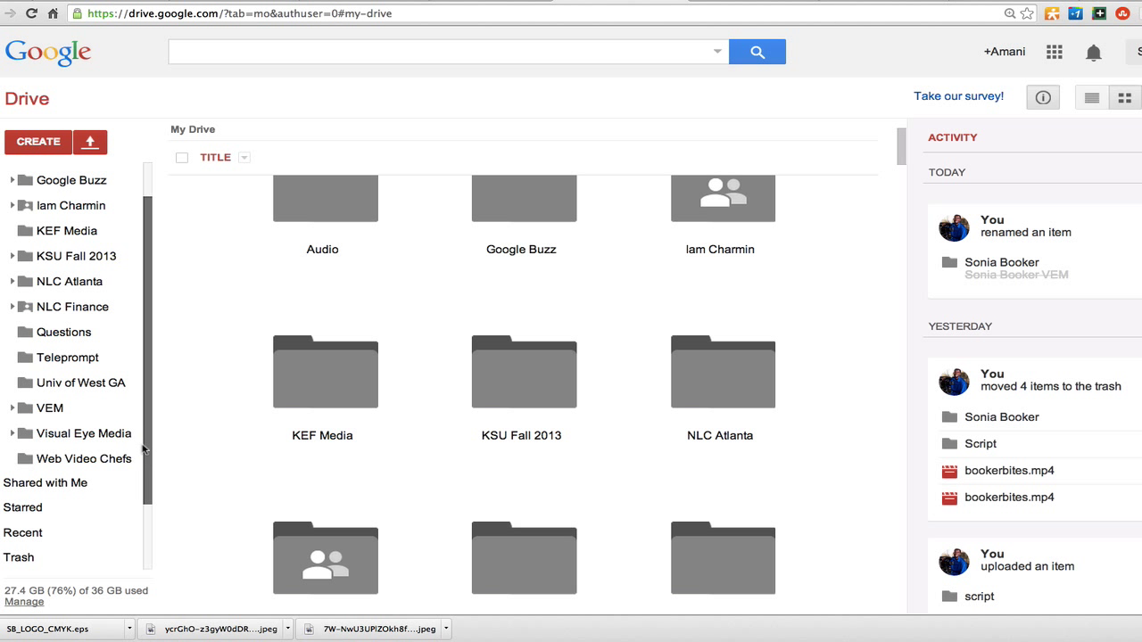
# Step: Go from Visual Eye Media into the client's folder, then open its script subfolder
pyautogui.click(100, 438)
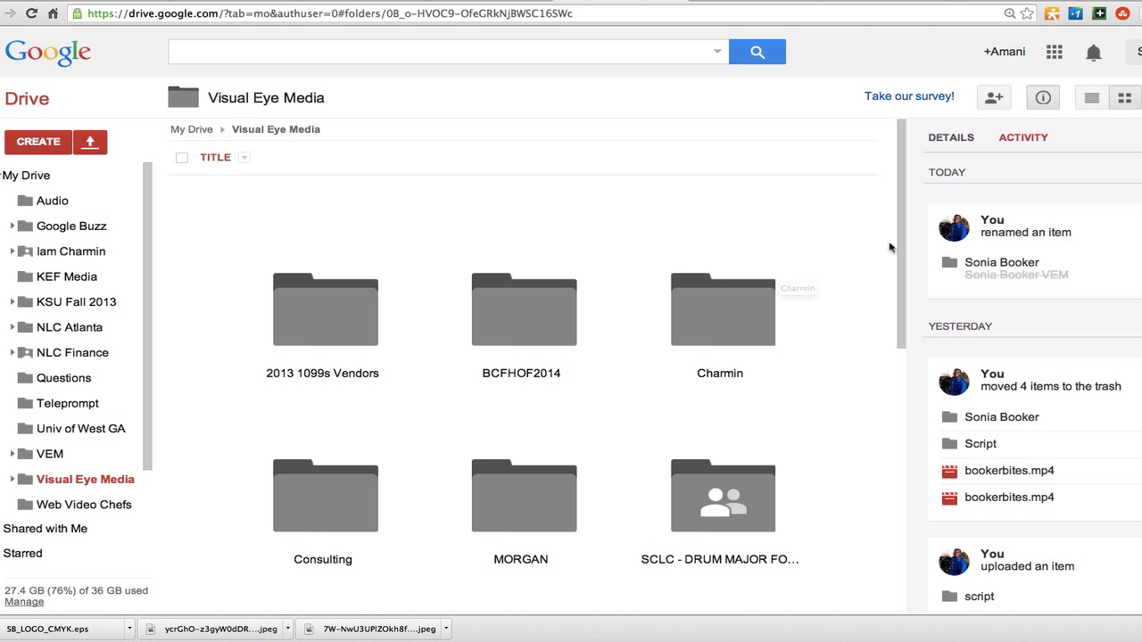
pyautogui.moveTo(903, 239); pyautogui.dragTo(958, 342)
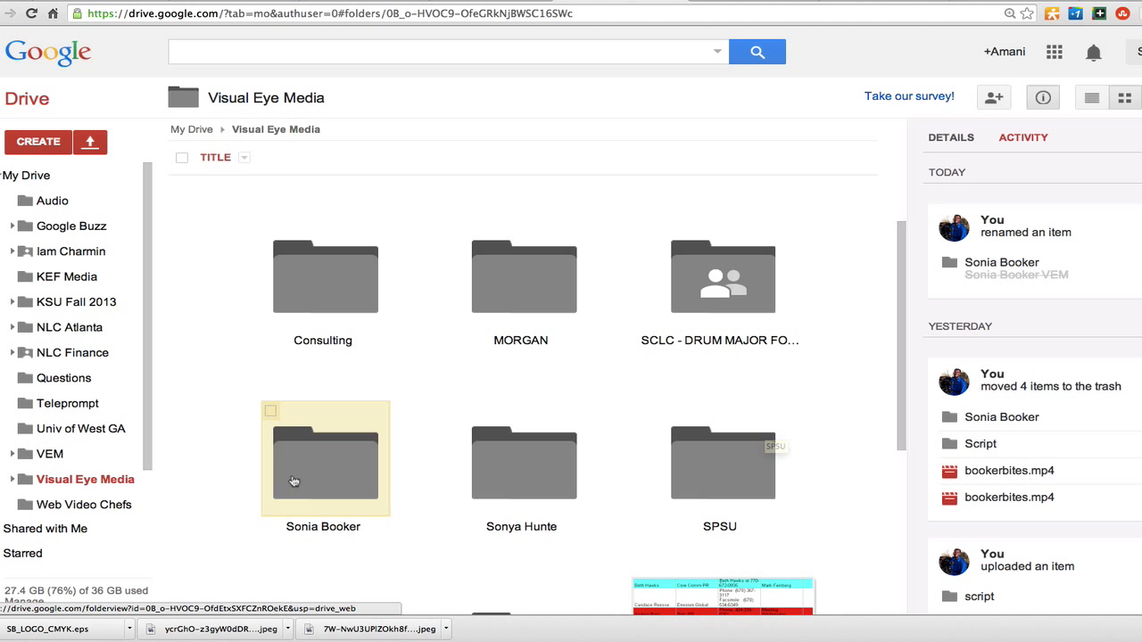
pyautogui.doubleClick(339, 483)
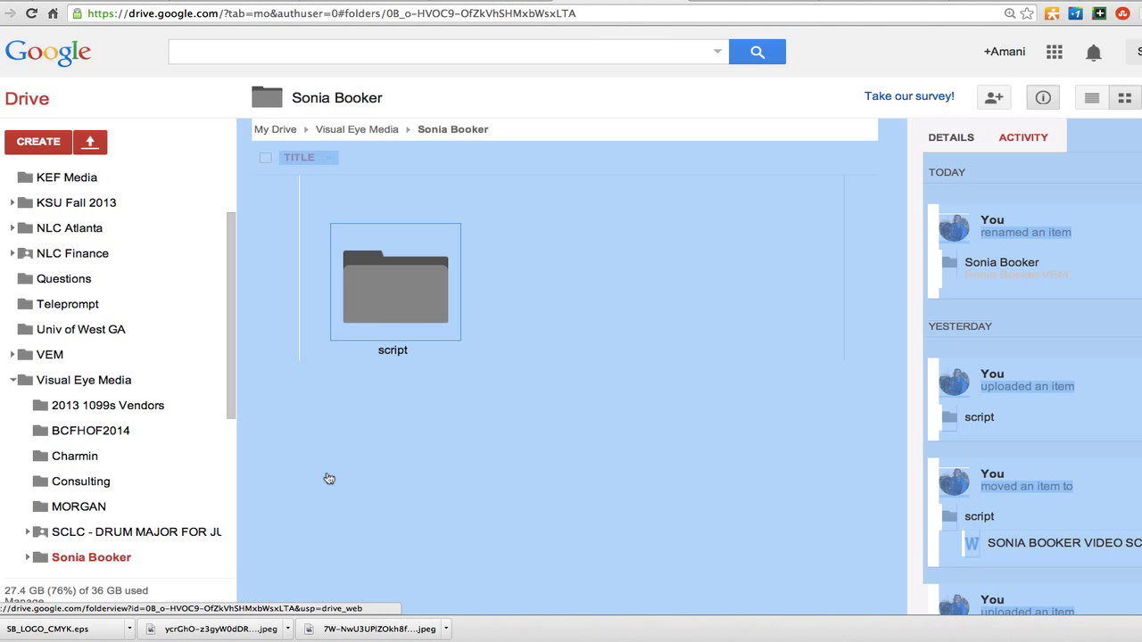
pyautogui.click(498, 432)
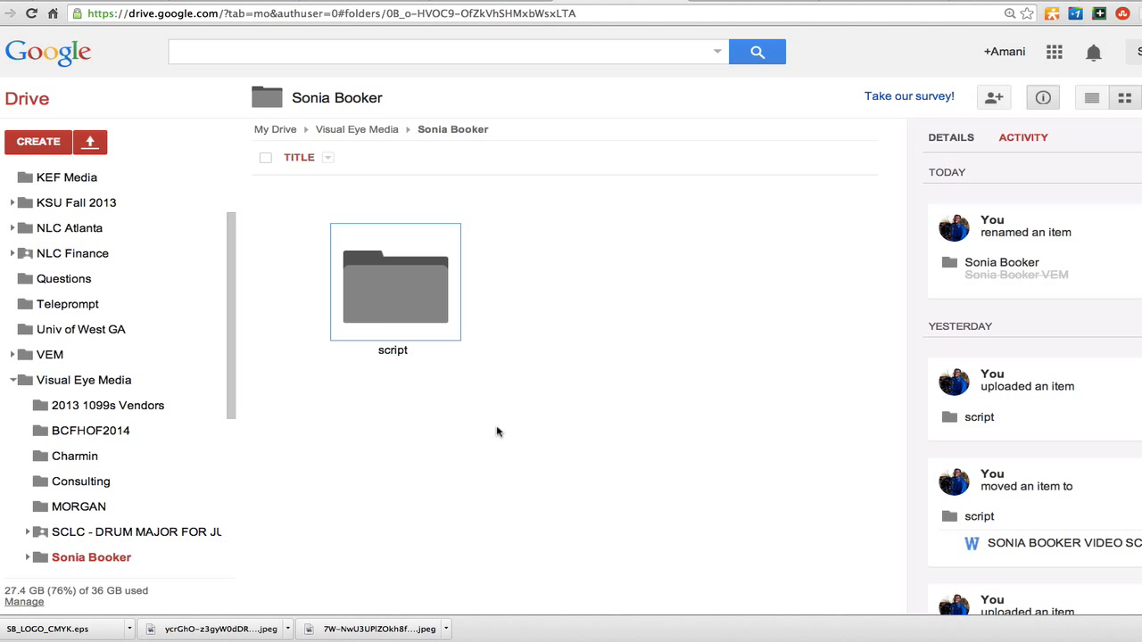
pyautogui.doubleClick(388, 300)
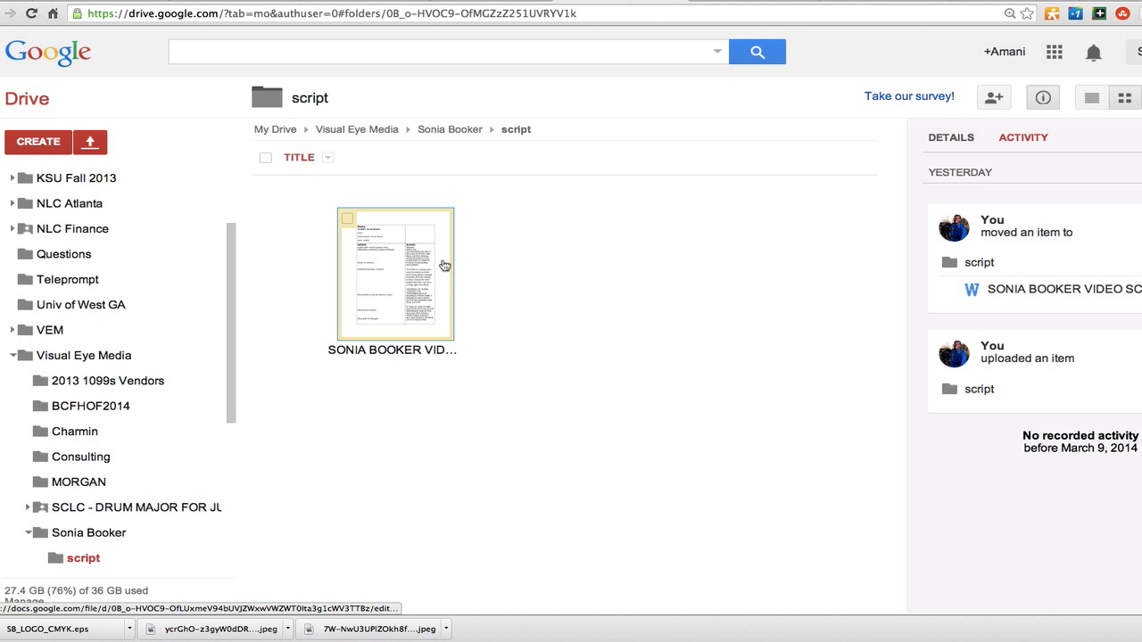
# Step: Preview the final video script document, scroll through it, and close the preview
pyautogui.doubleClick(418, 296)
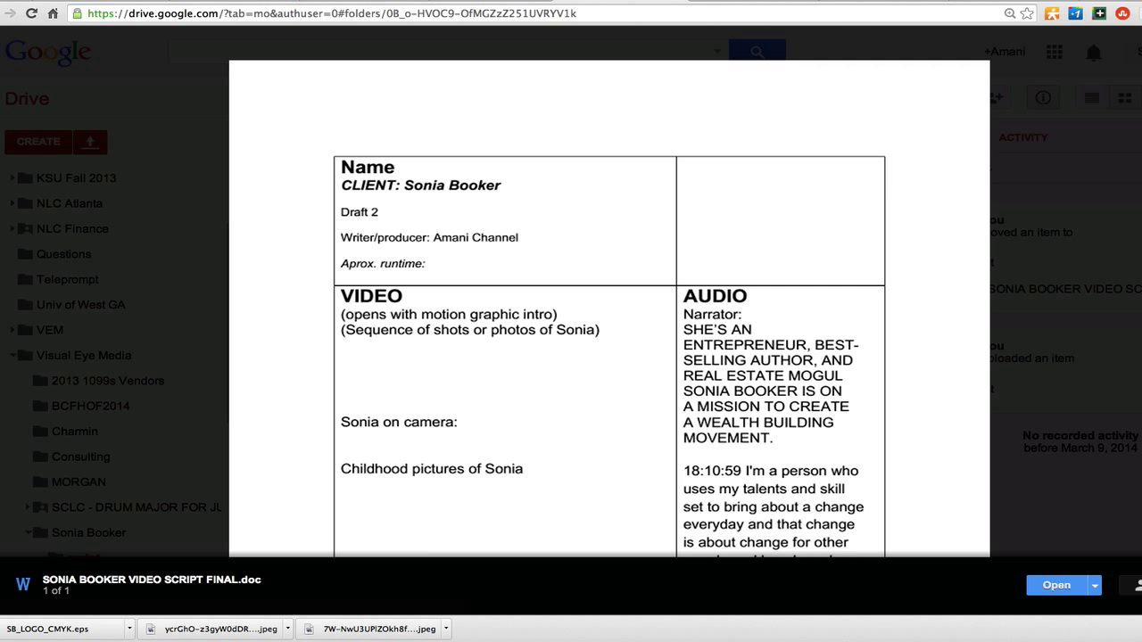
pyautogui.scroll(-10, 610, 357)
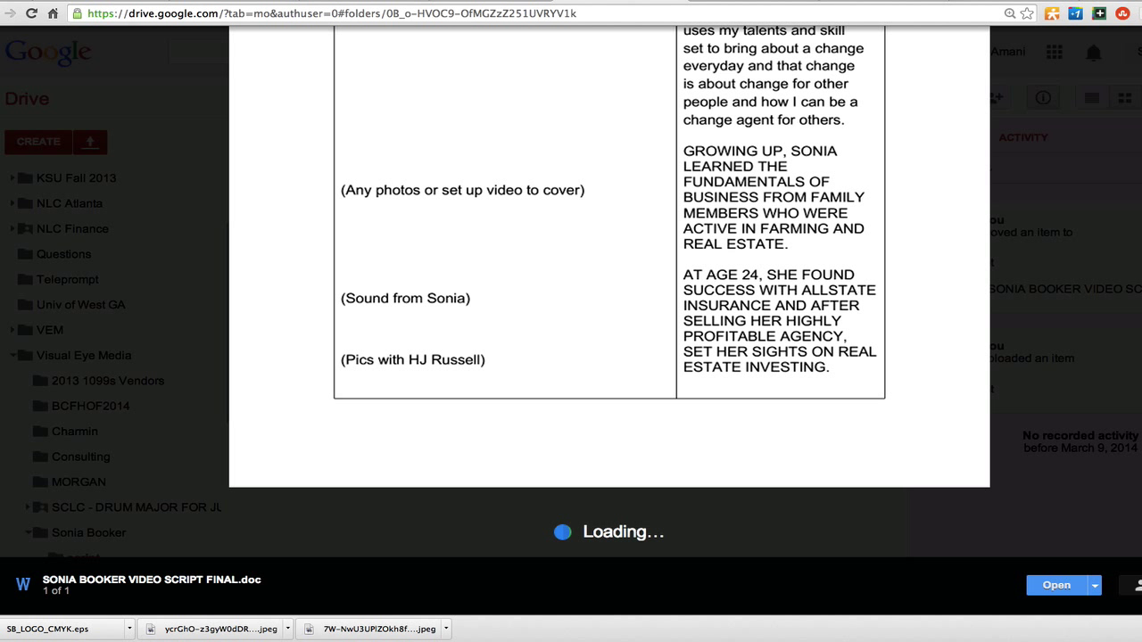
pyautogui.press('Escape')
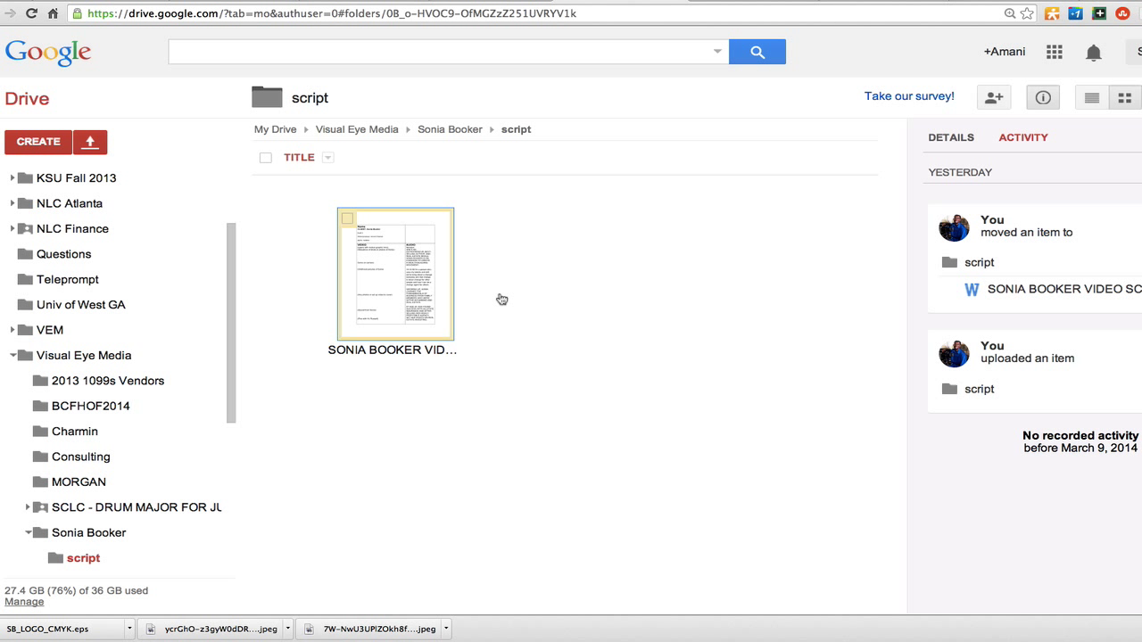
# Step: In the client's folder, create a new subfolder named photos beside script
pyautogui.click(440, 130)
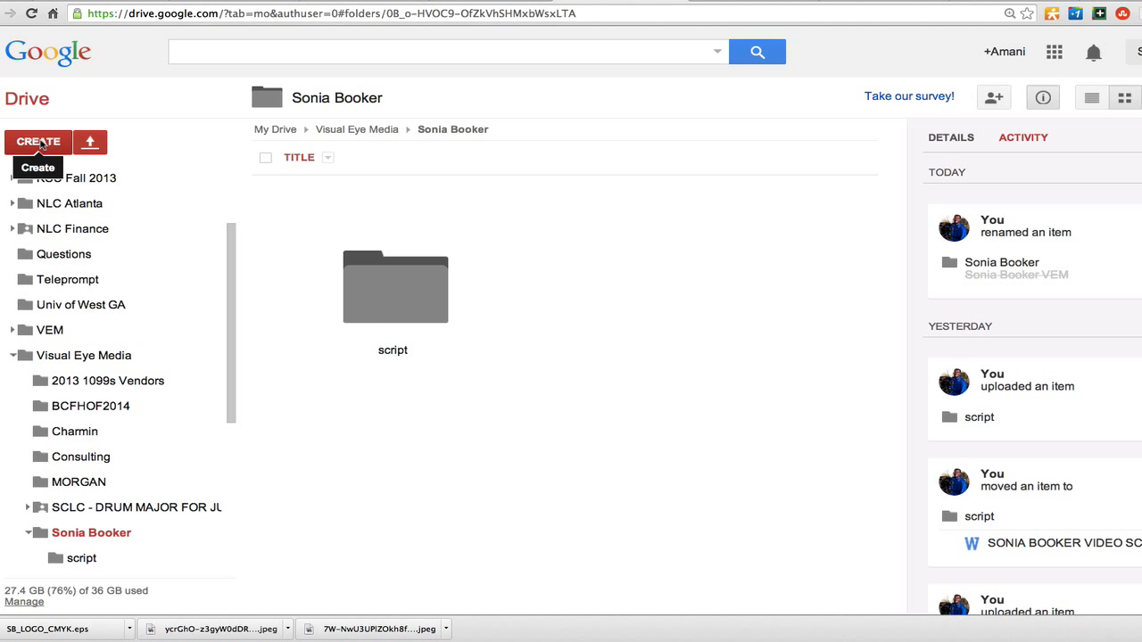
pyautogui.click(42, 145)
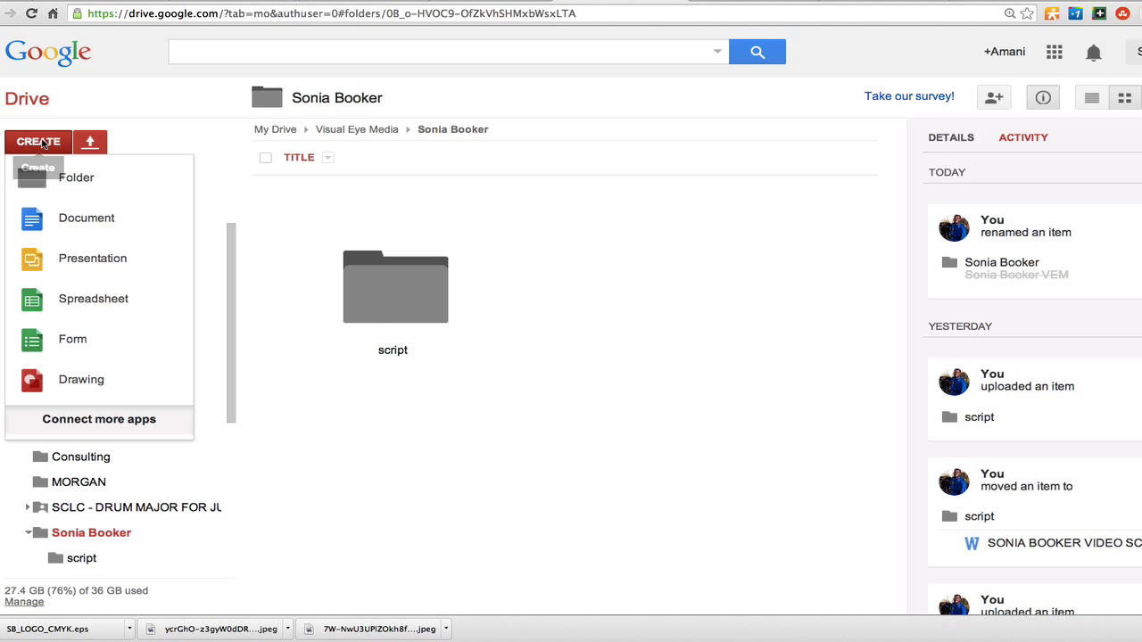
pyautogui.click(76, 184)
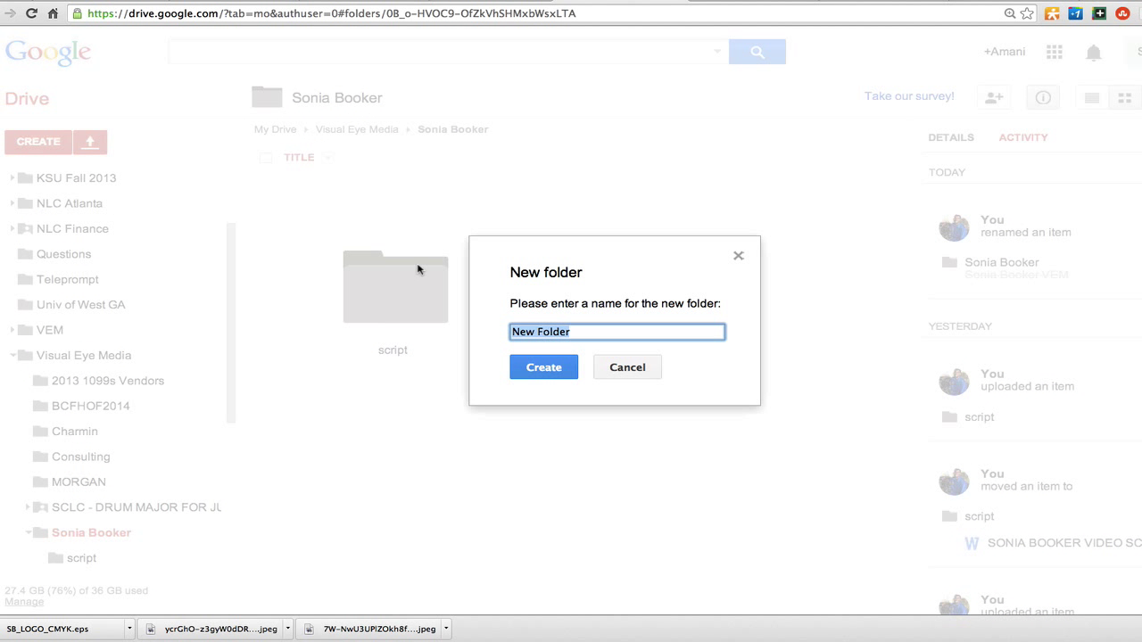
pyautogui.click(575, 332)
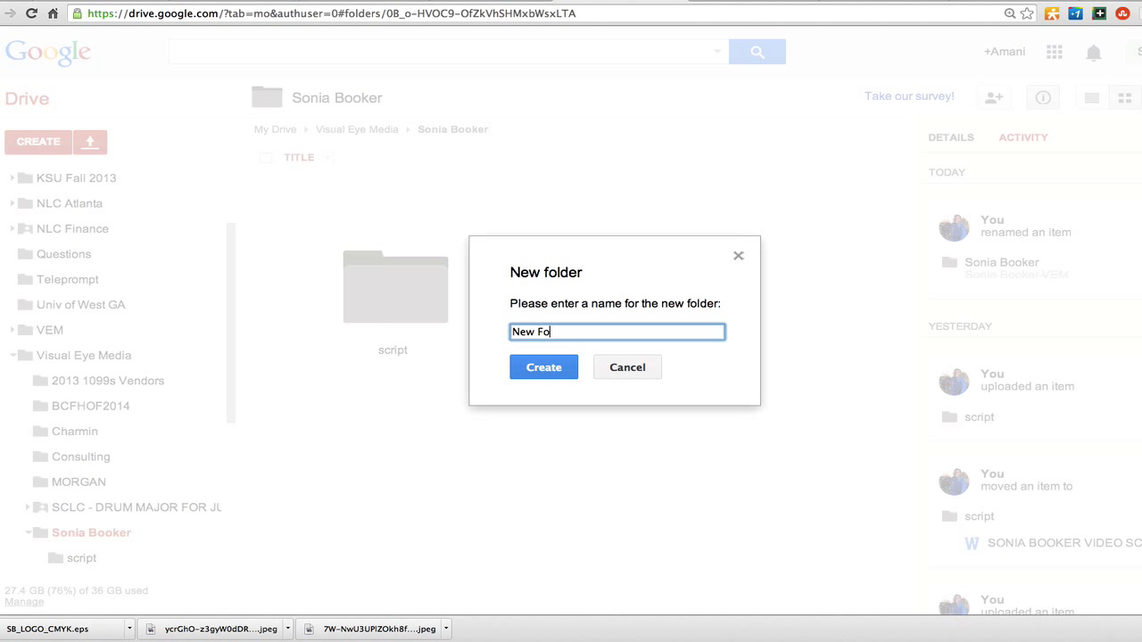
pyautogui.write('photos')
pyautogui.click(544, 376)
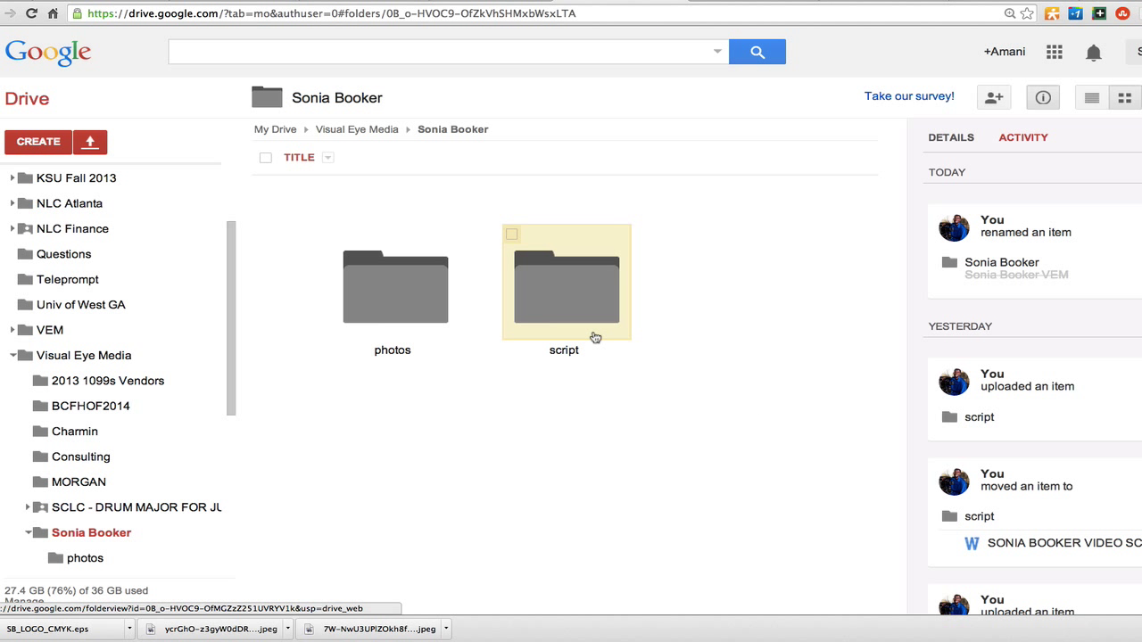
# Step: Open the photos folder, start a file upload, then cancel the file picker
pyautogui.doubleClick(450, 319)
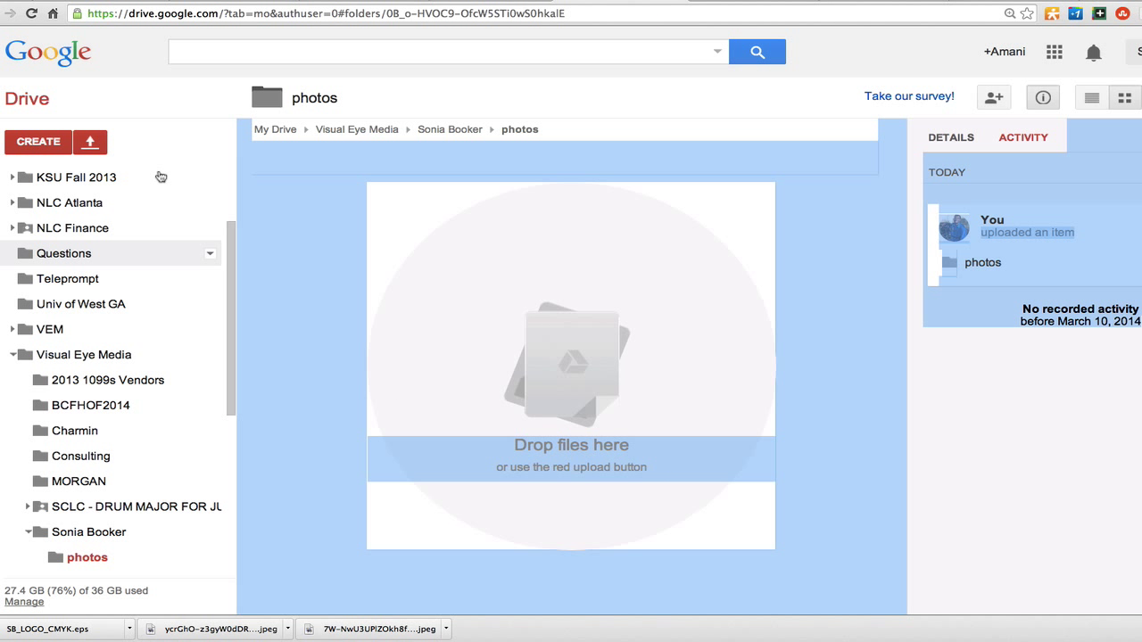
pyautogui.click(92, 144)
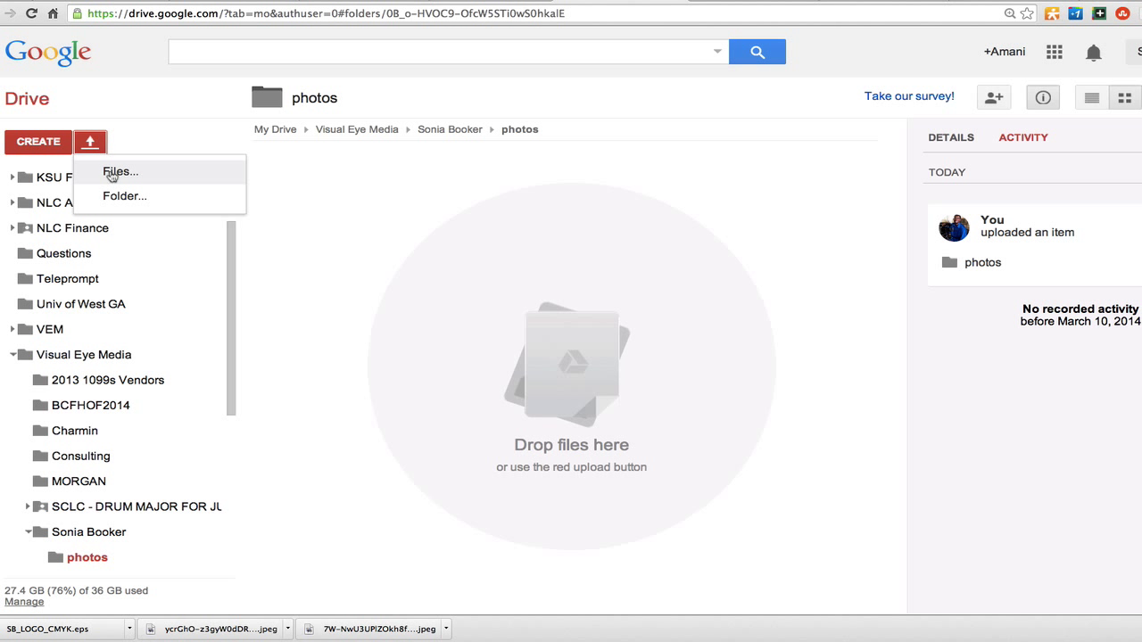
pyautogui.click(118, 172)
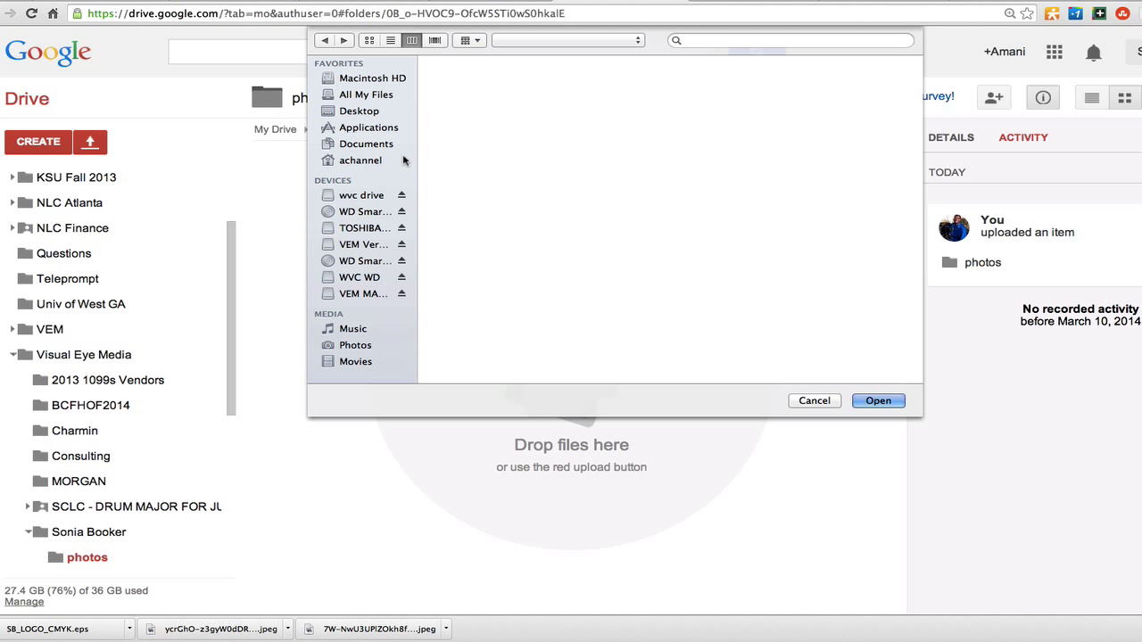
pyautogui.click(814, 401)
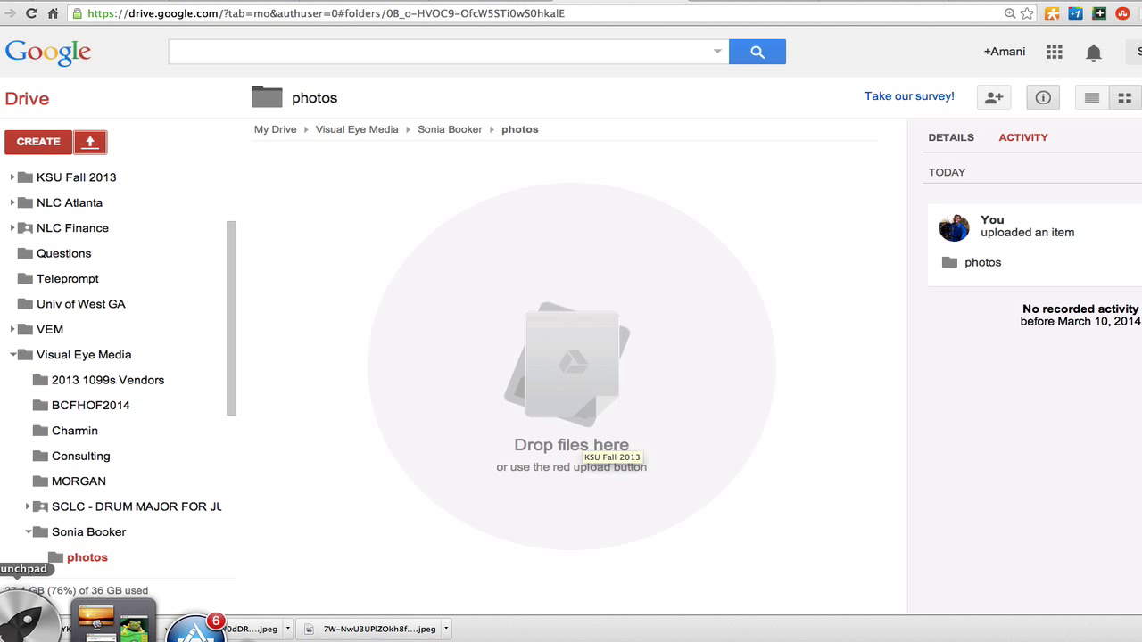
pyautogui.moveTo(18, 629)
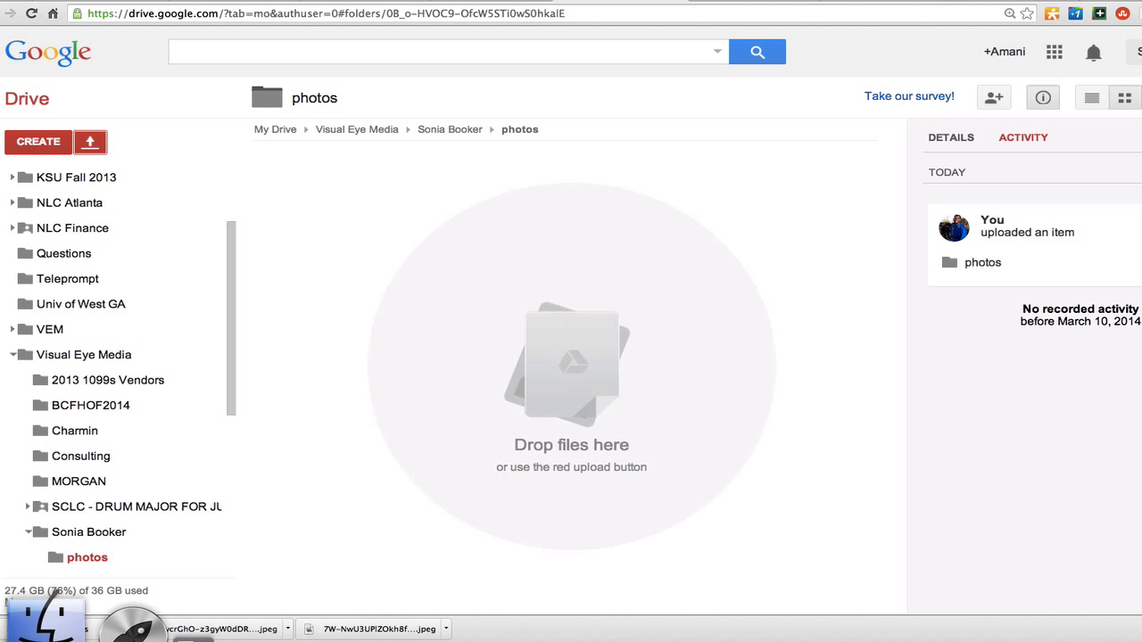
# Step: In Finder, open the client's Assetts > Photos folder and multi-select the images, including IMG_0252.JPG
pyautogui.click(5, 632)
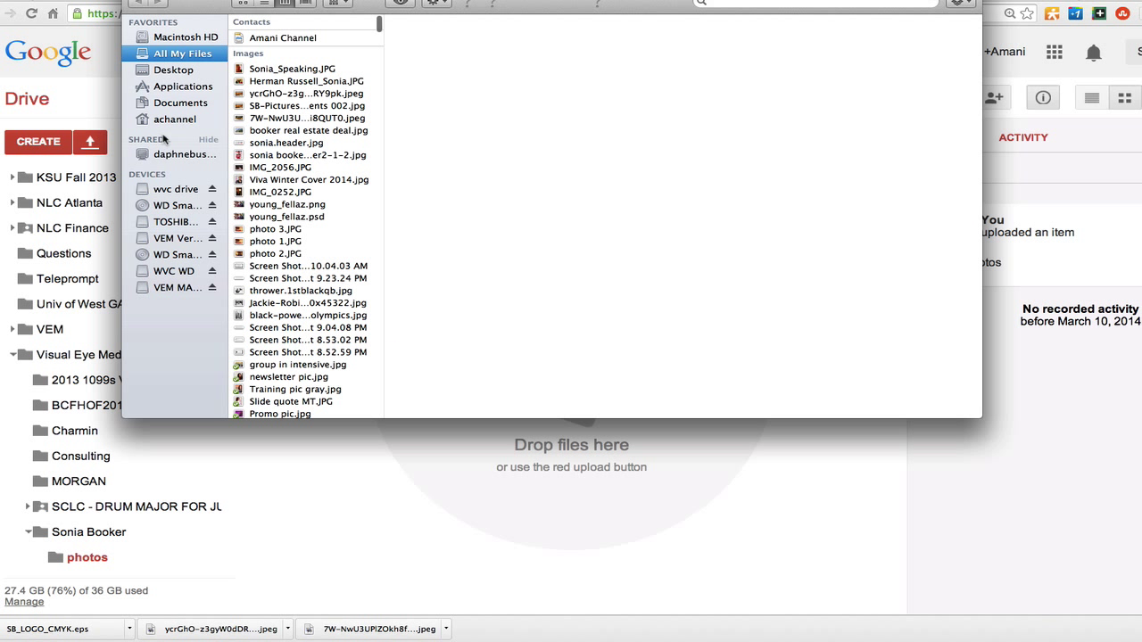
pyautogui.click(719, 46)
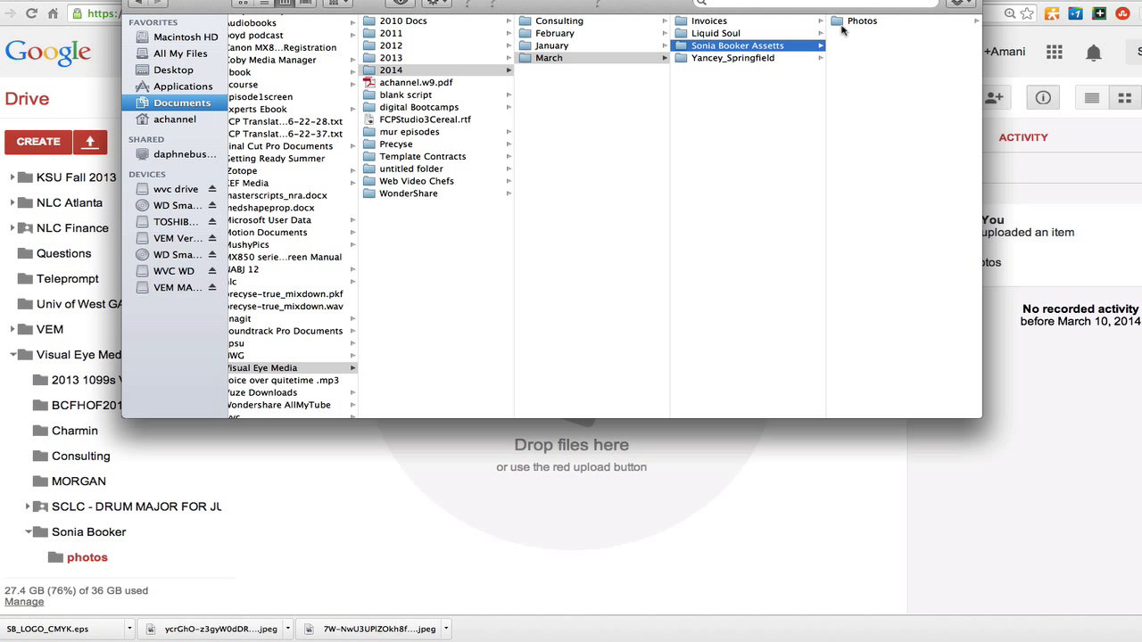
pyautogui.click(858, 21)
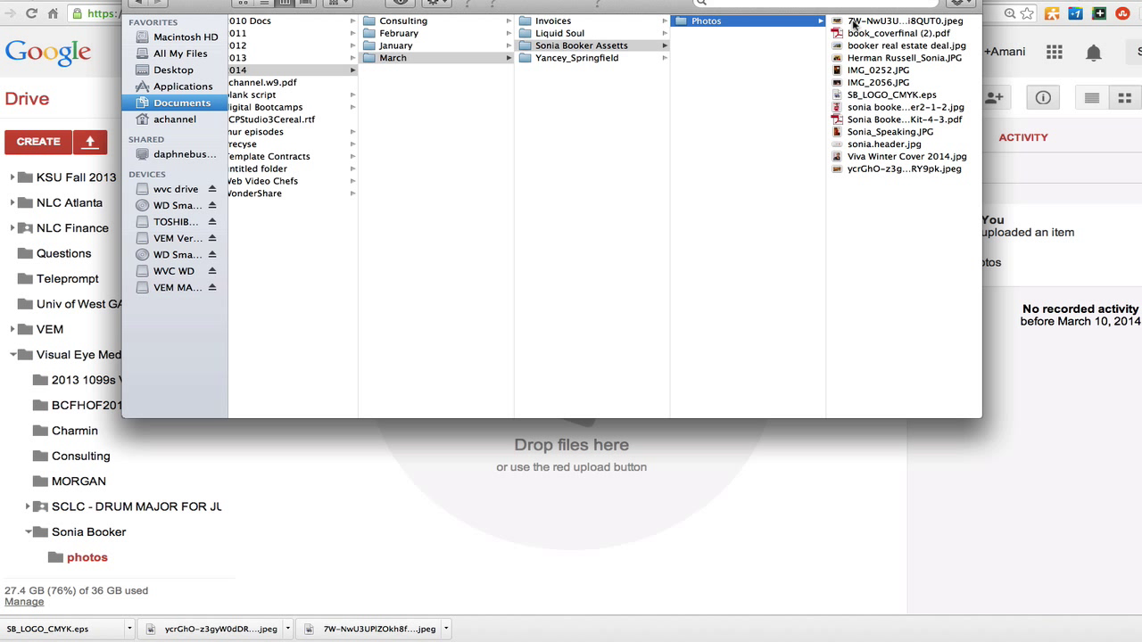
pyautogui.click(854, 21)
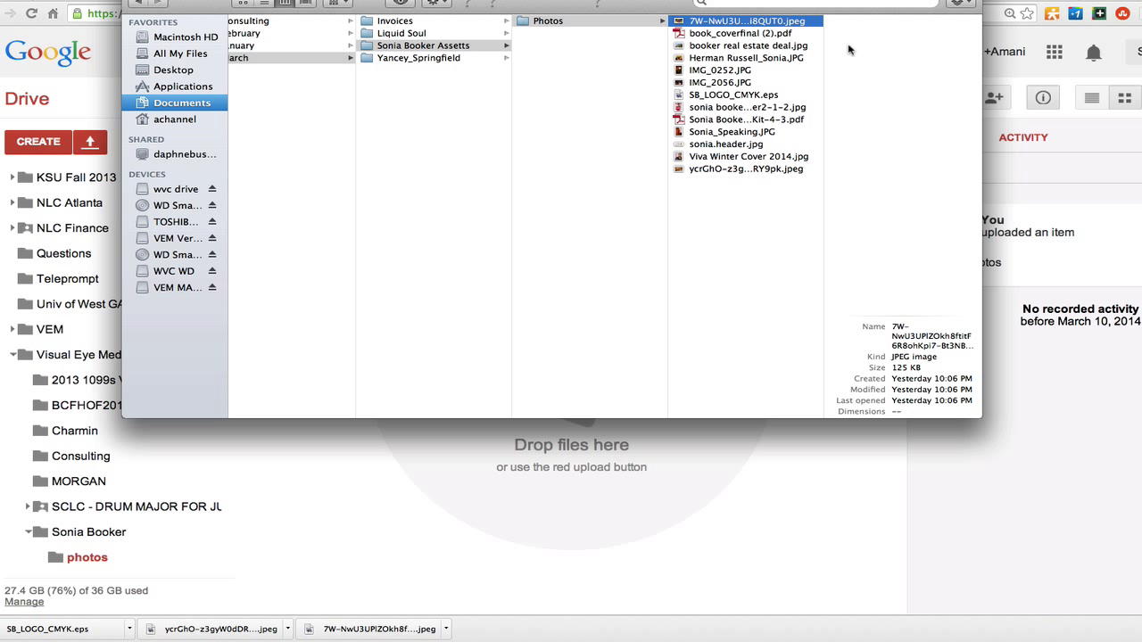
pyautogui.keyDown('super'); pyautogui.click(740, 45); pyautogui.keyUp('super')
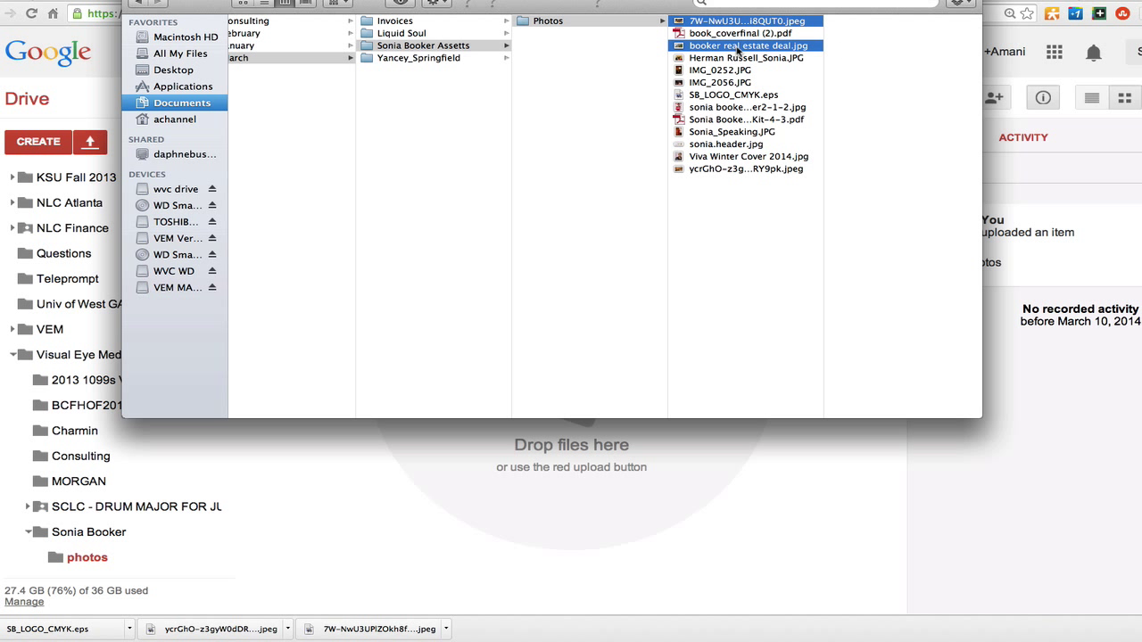
pyautogui.keyDown('super'); pyautogui.click(732, 58); pyautogui.keyUp('super')
pyautogui.keyDown('super'); pyautogui.click(727, 71); pyautogui.keyUp('super')
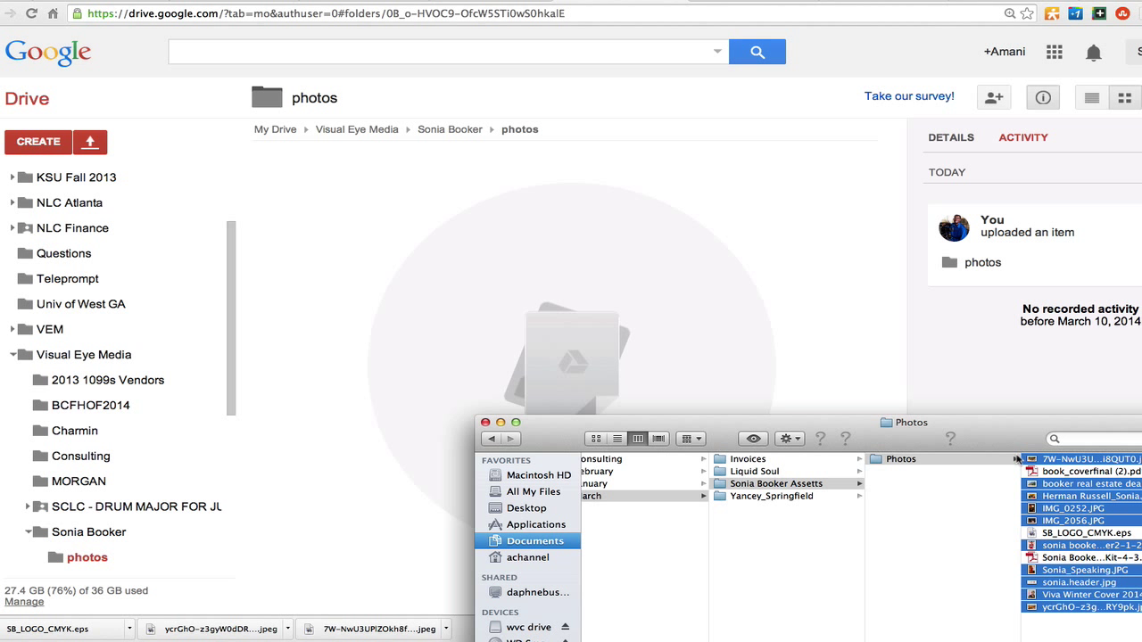
# Step: Drop the ten selected photos into the Drive photos folder, then return to Visual Eye Media
pyautogui.moveTo(1104, 508); pyautogui.dragTo(559, 319)
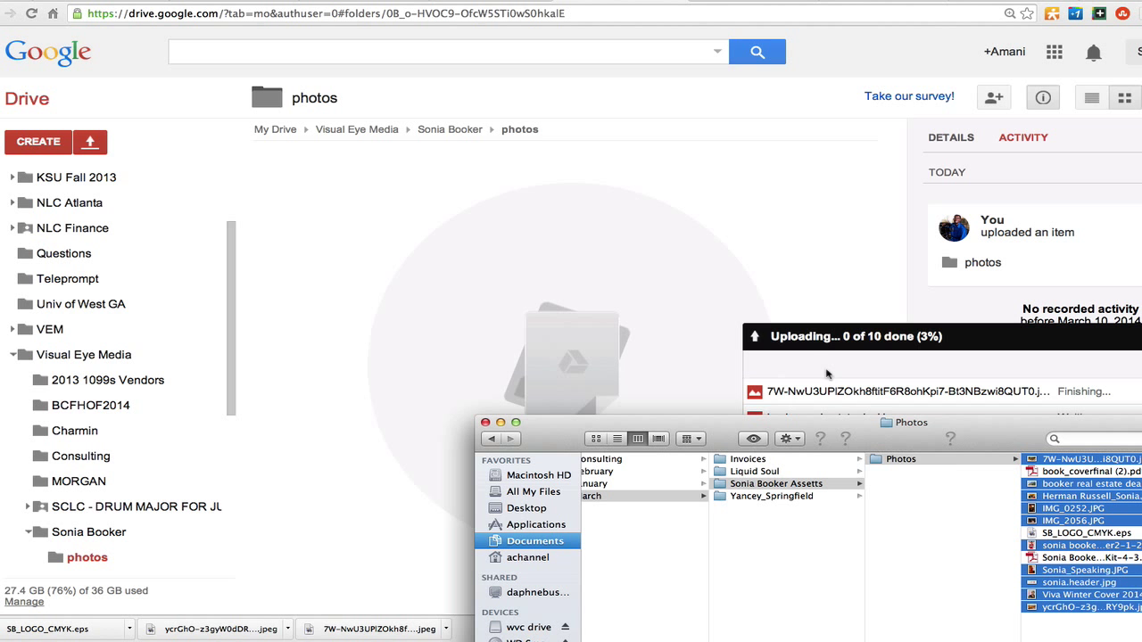
pyautogui.moveTo(723, 431); pyautogui.dragTo(0, 428)
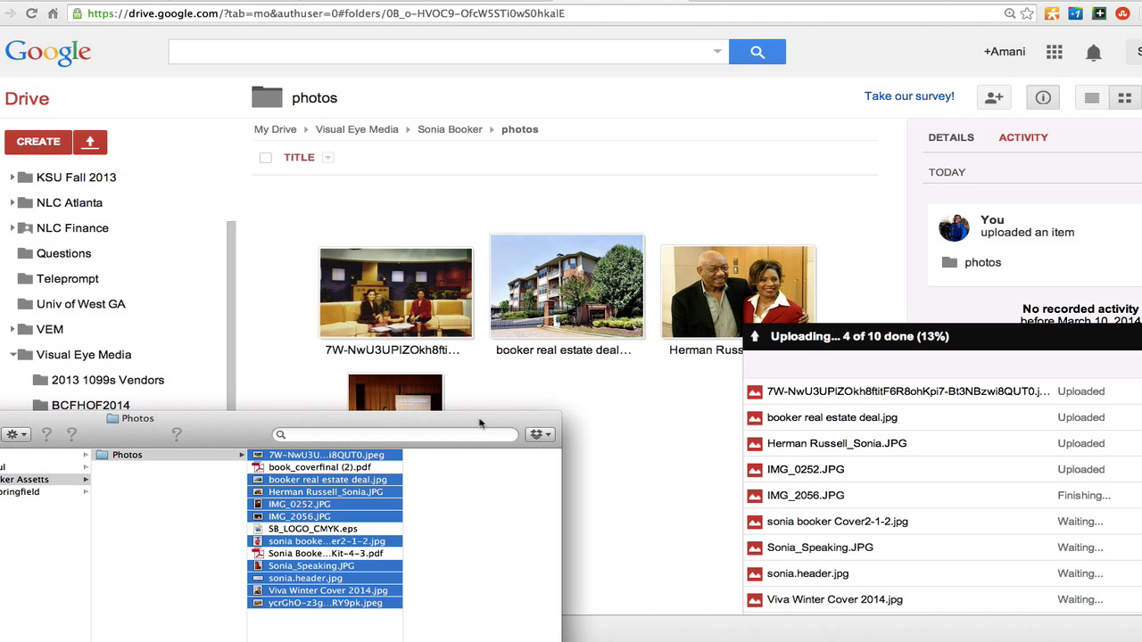
pyautogui.moveTo(479, 423); pyautogui.dragTo(531, 520)
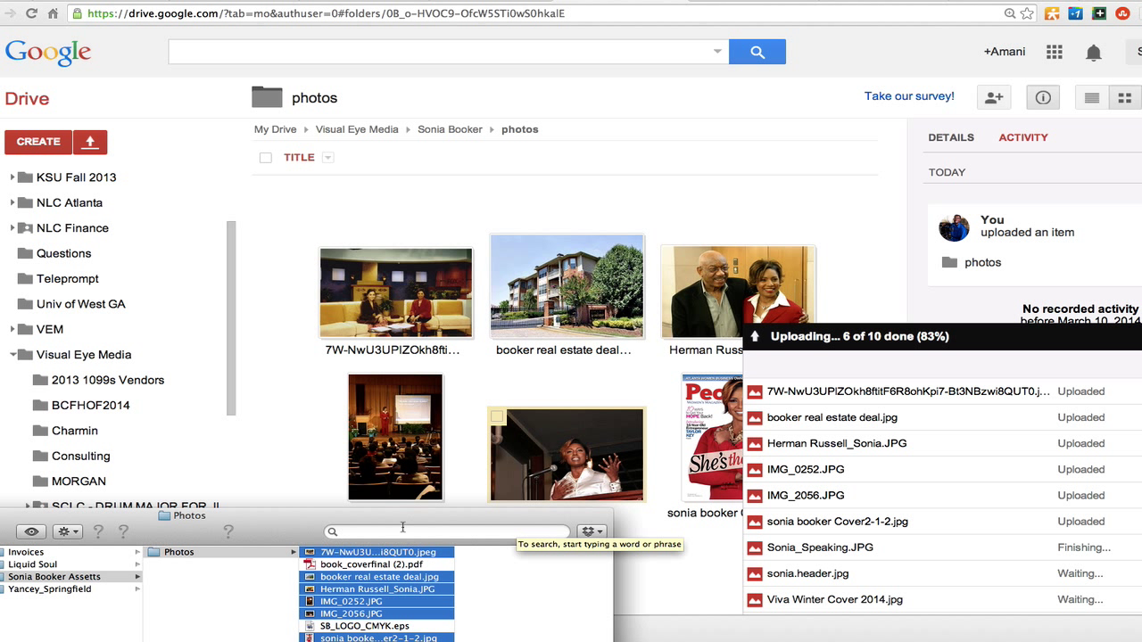
pyautogui.click(454, 379)
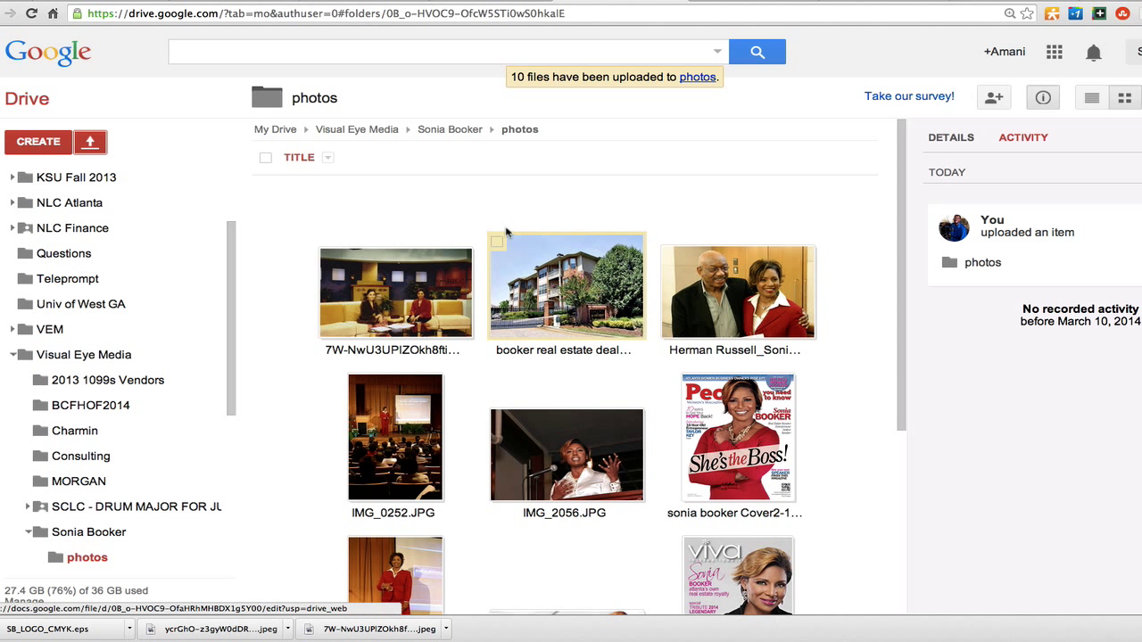
pyautogui.click(342, 132)
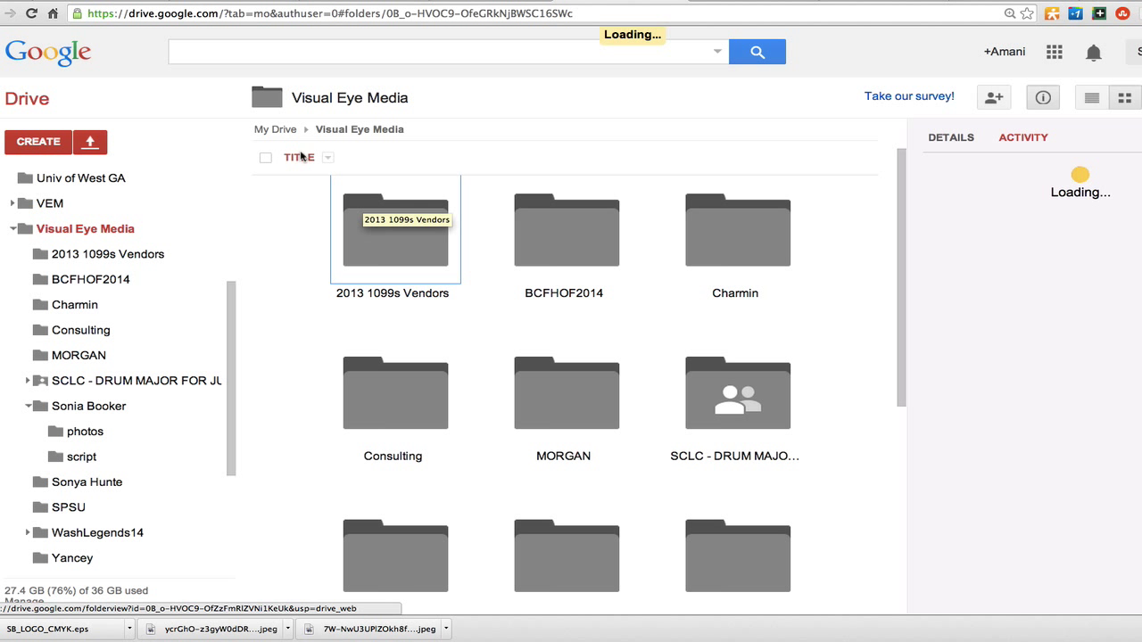
# Step: Navigate from My Drive through Visual Eye Media into the client's folder holding photos and script
pyautogui.click(277, 130)
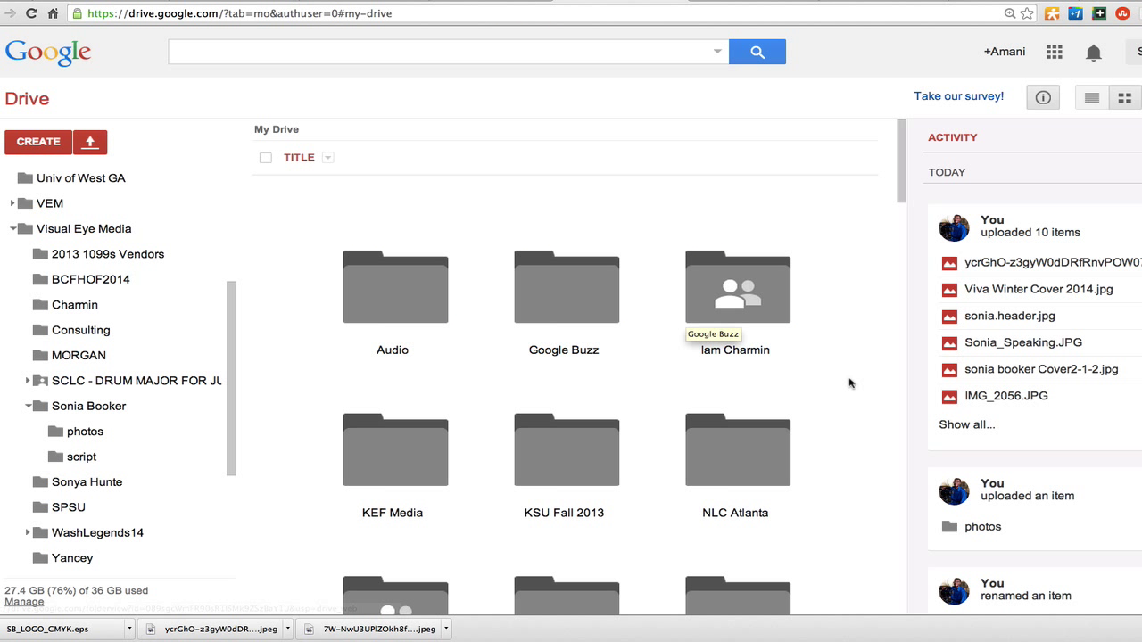
pyautogui.scroll(-5, 849, 384)
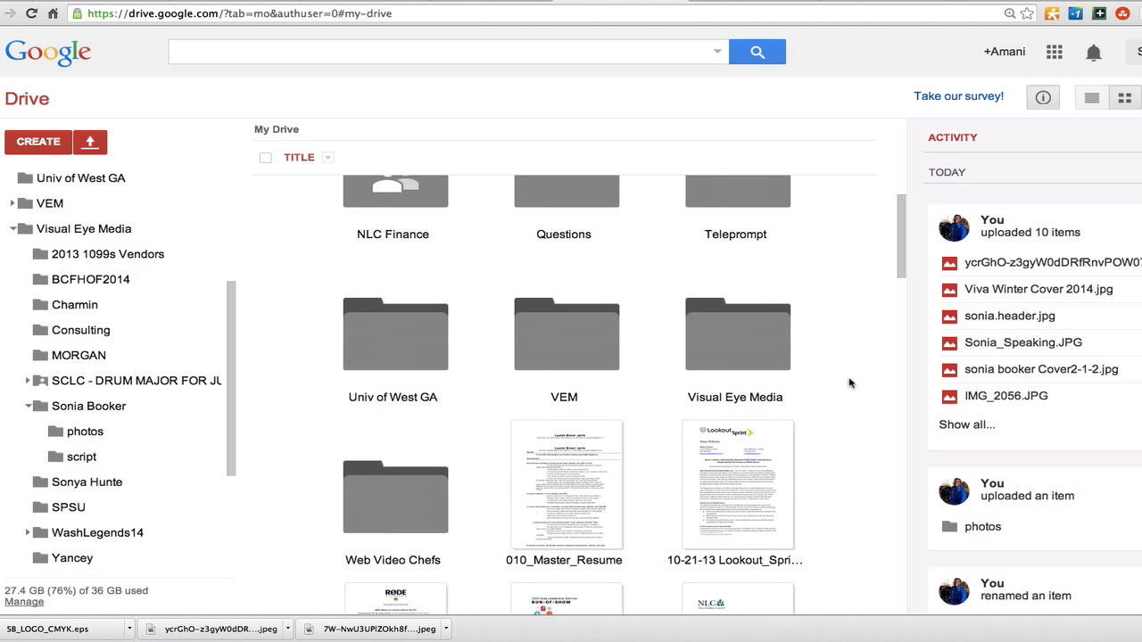
pyautogui.doubleClick(745, 337)
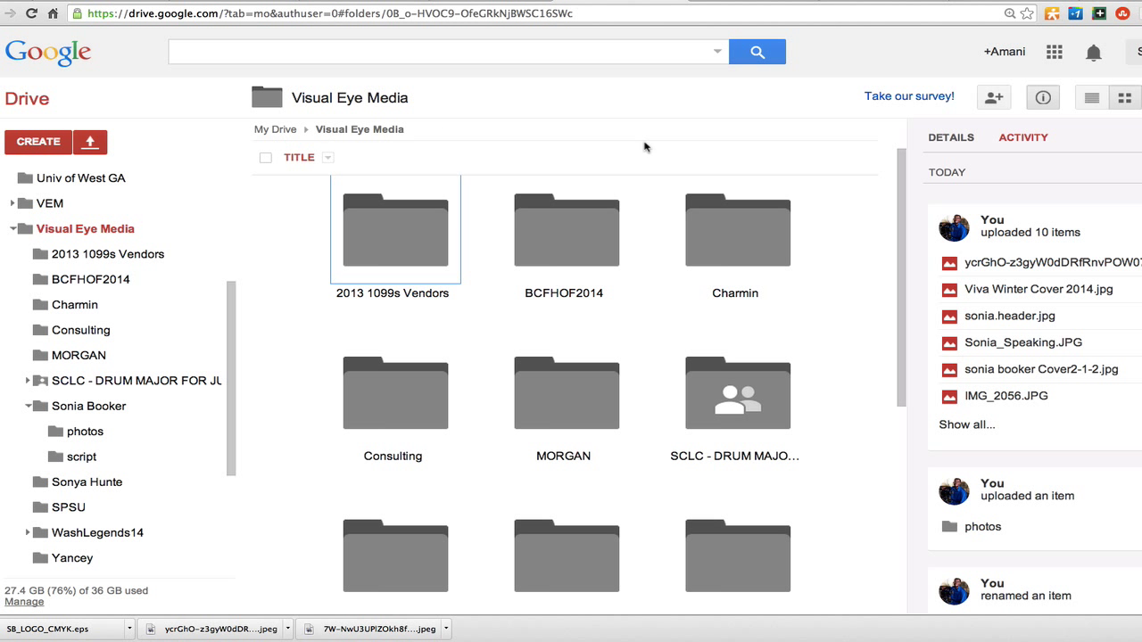
pyautogui.scroll(-4, 803, 232)
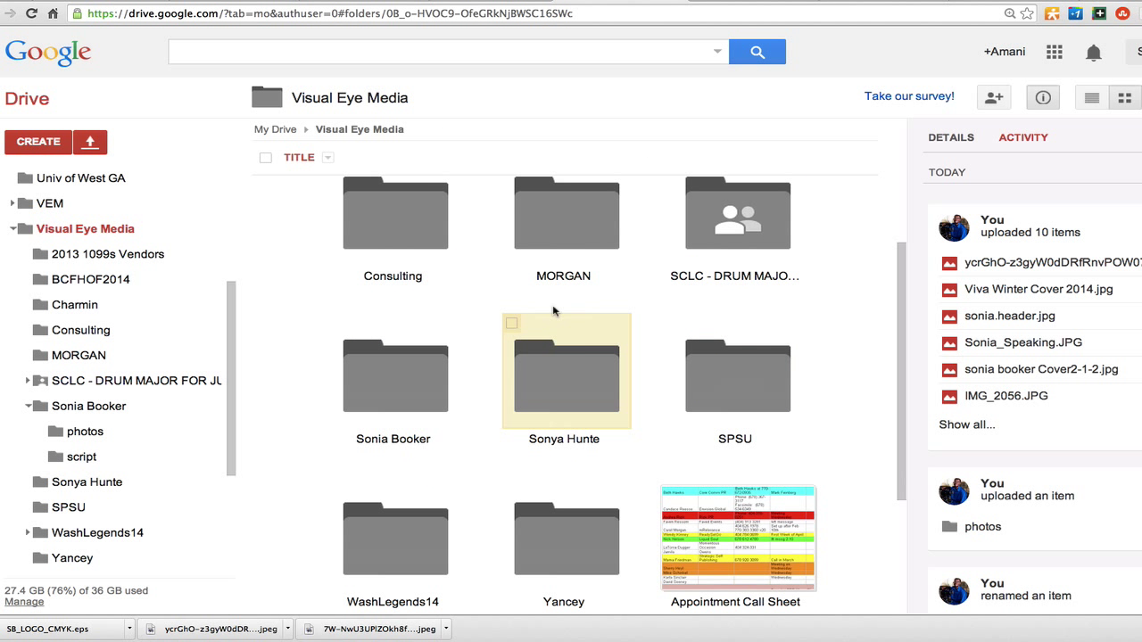
pyautogui.doubleClick(437, 356)
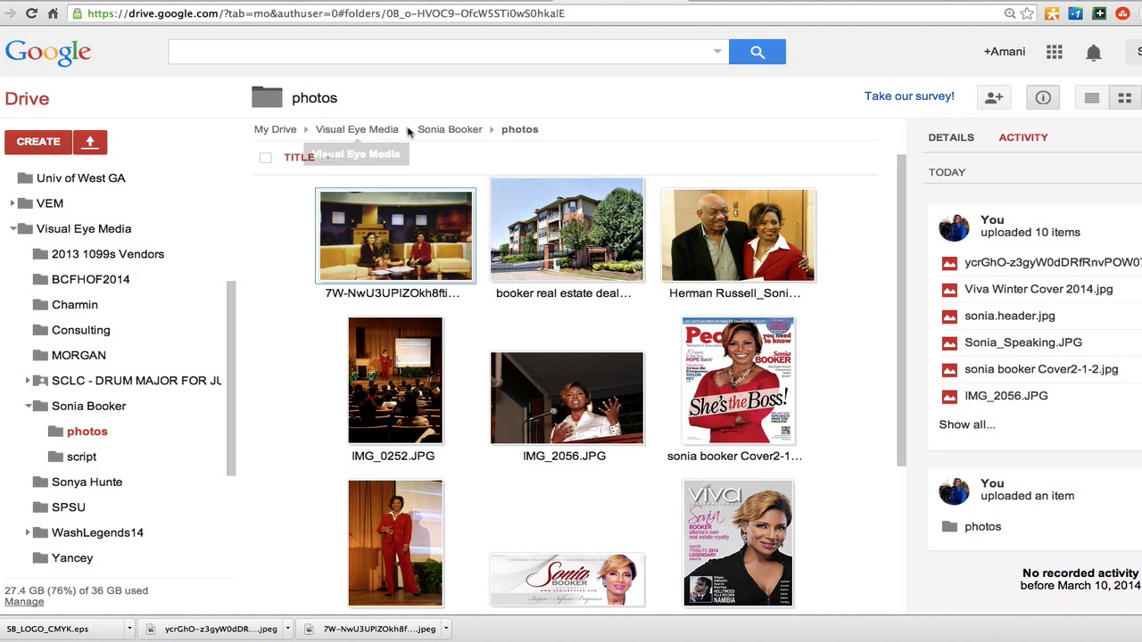
pyautogui.click(435, 129)
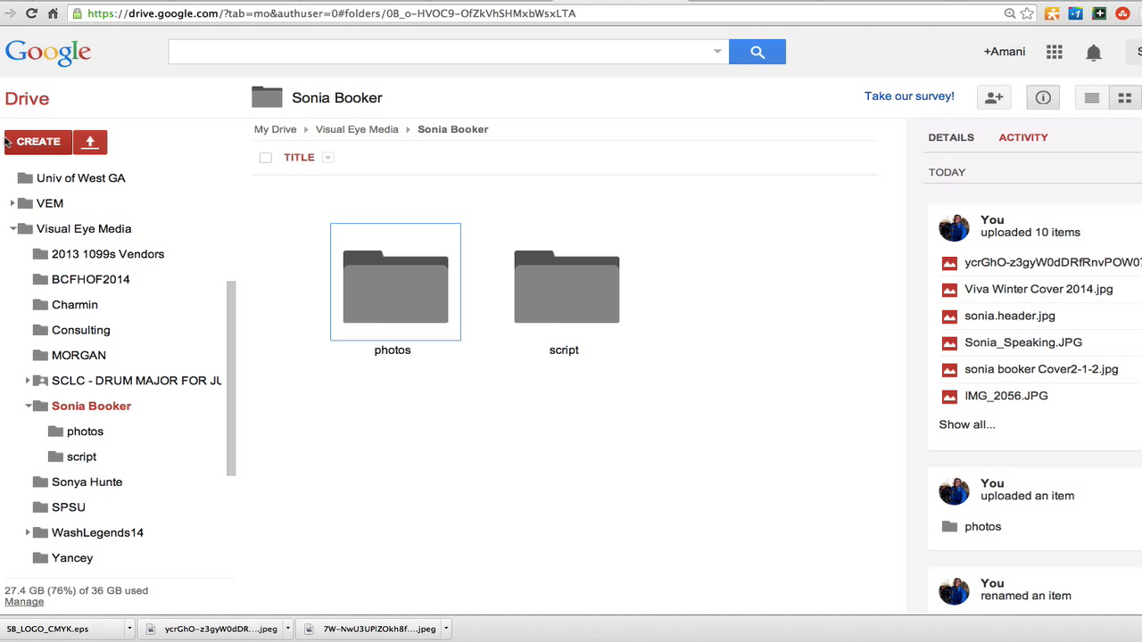
# Step: Create a new folder named Logos in the client's folder
pyautogui.click(9, 143)
pyautogui.click(58, 177)
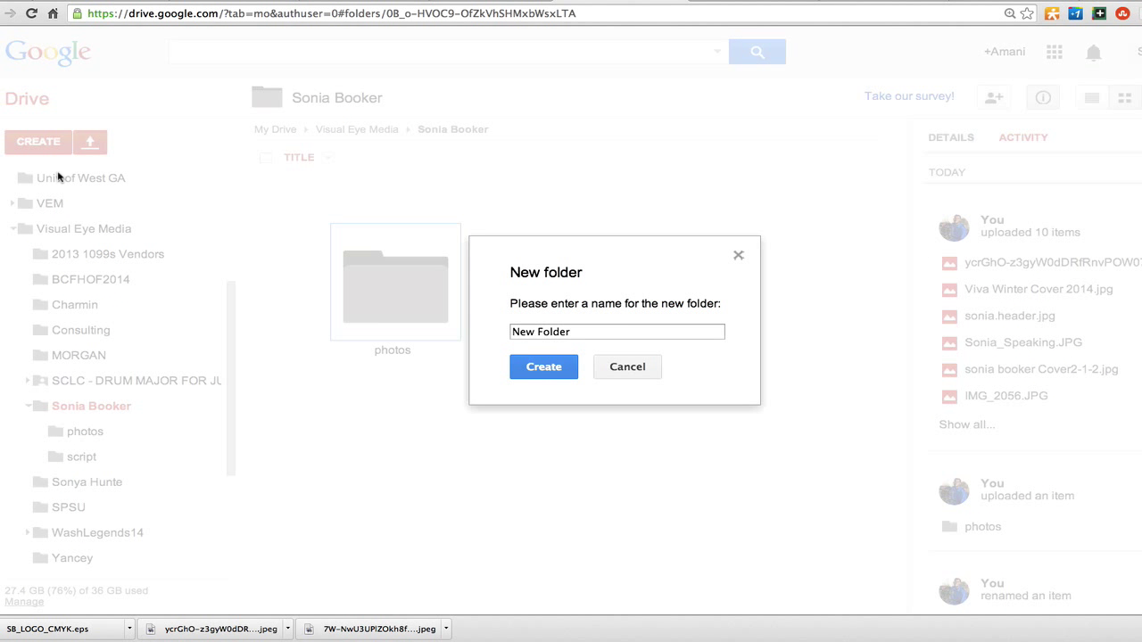
pyautogui.click(590, 327)
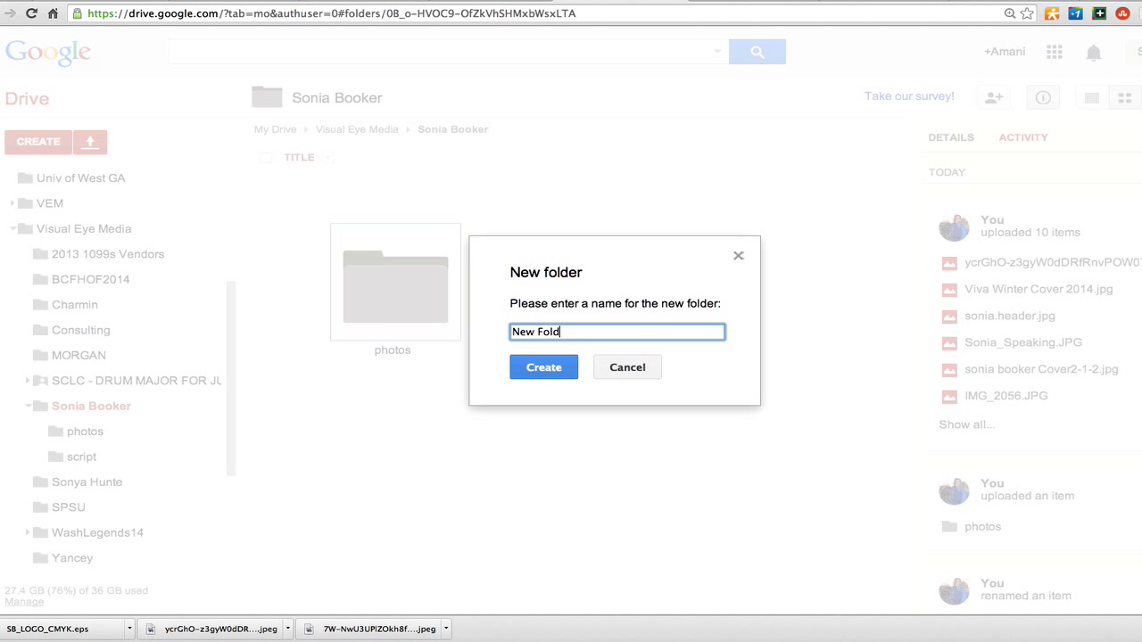
pyautogui.press('BackSpace')
pyautogui.press('BackSpace')
pyautogui.write('Lohgo')
pyautogui.click(560, 369)
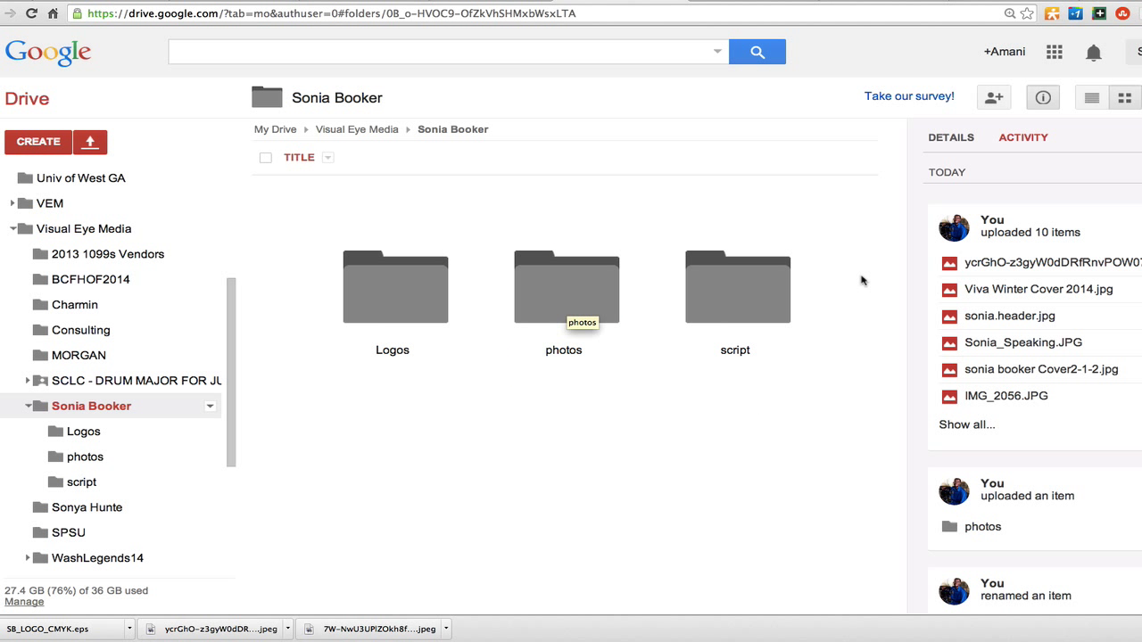
# Step: Open the empty Logos folder and find the logo file in a Finder window
pyautogui.click(395, 290)
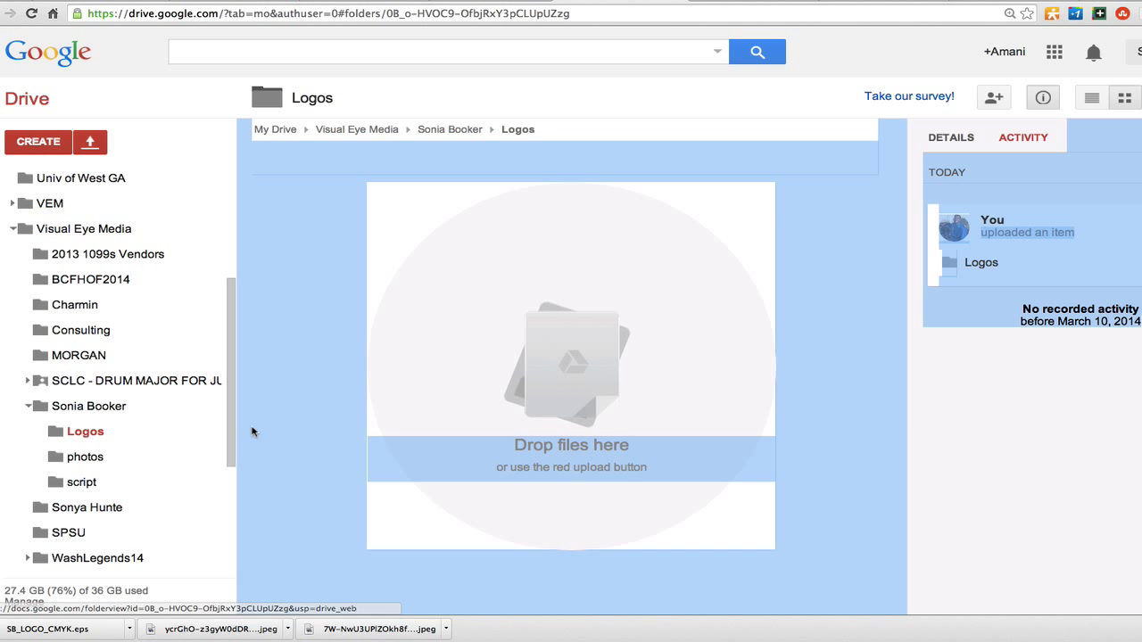
pyautogui.click(153, 626)
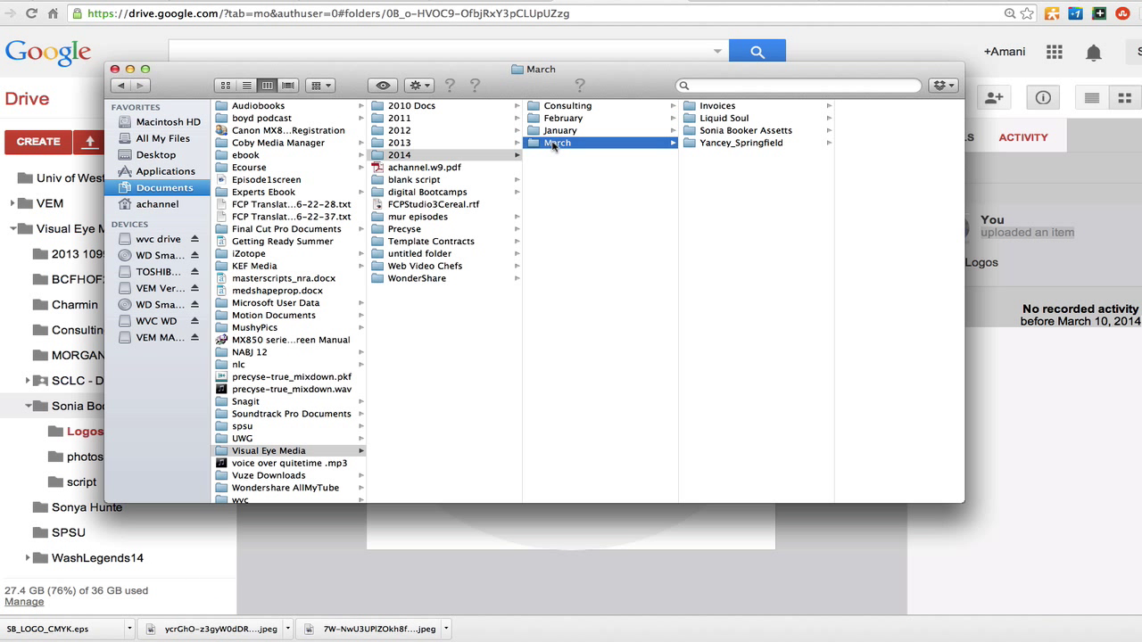
pyautogui.click(732, 129)
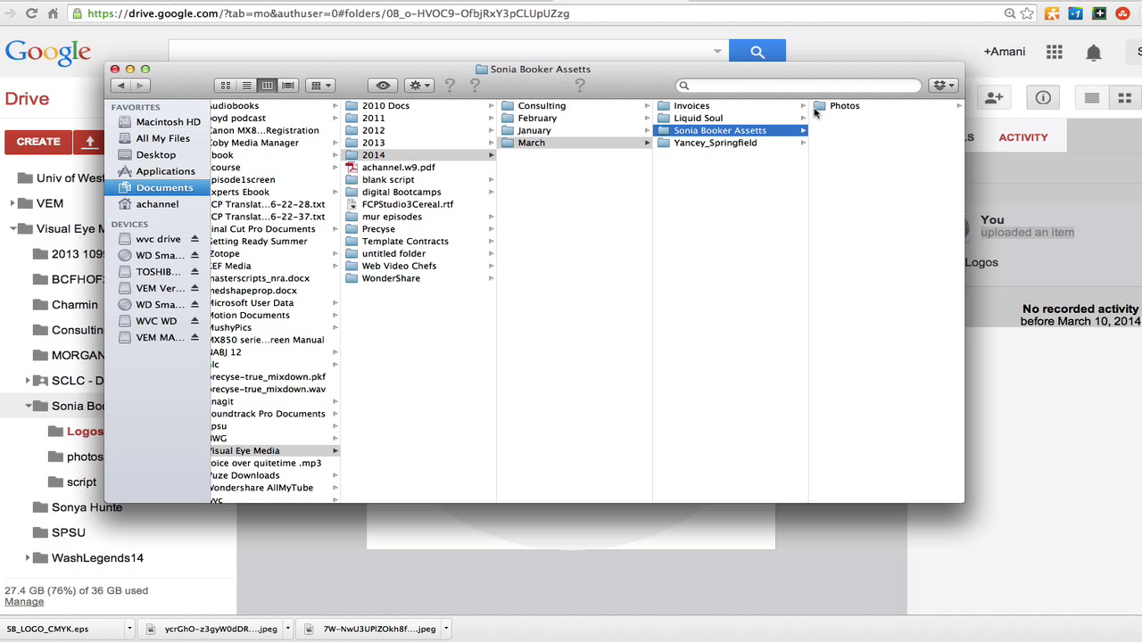
pyautogui.click(815, 107)
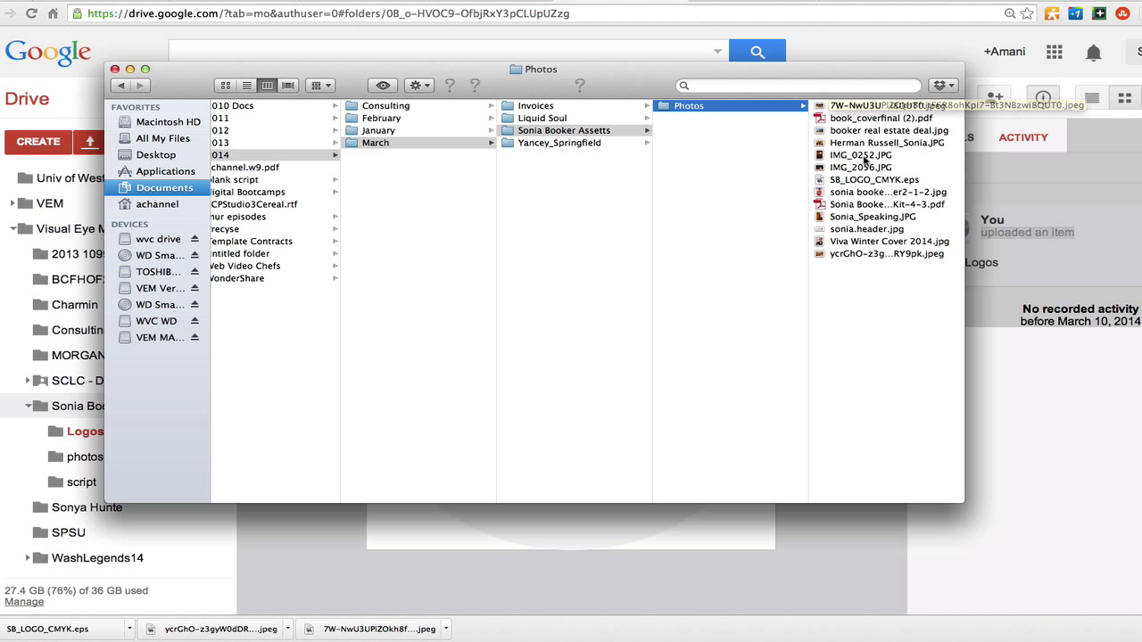
pyautogui.click(852, 85)
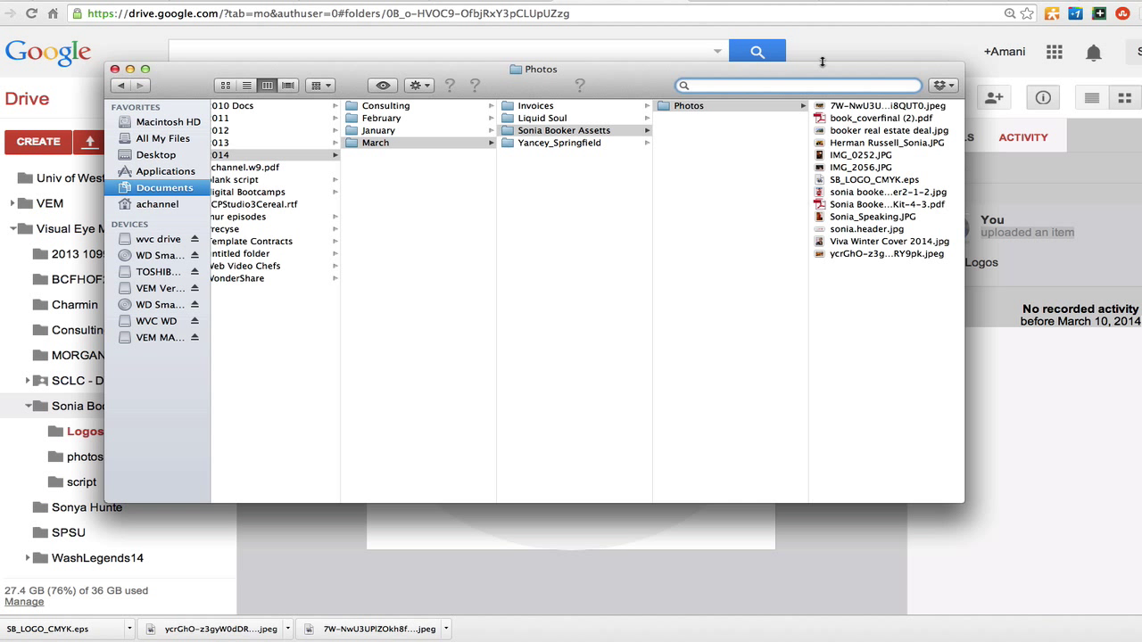
pyautogui.moveTo(820, 70); pyautogui.dragTo(1111, 380)
# Step: Upload SB_LOGO_CMYK.eps into Logos, close Finder, and return to the client's folder
pyautogui.click(1130, 501)
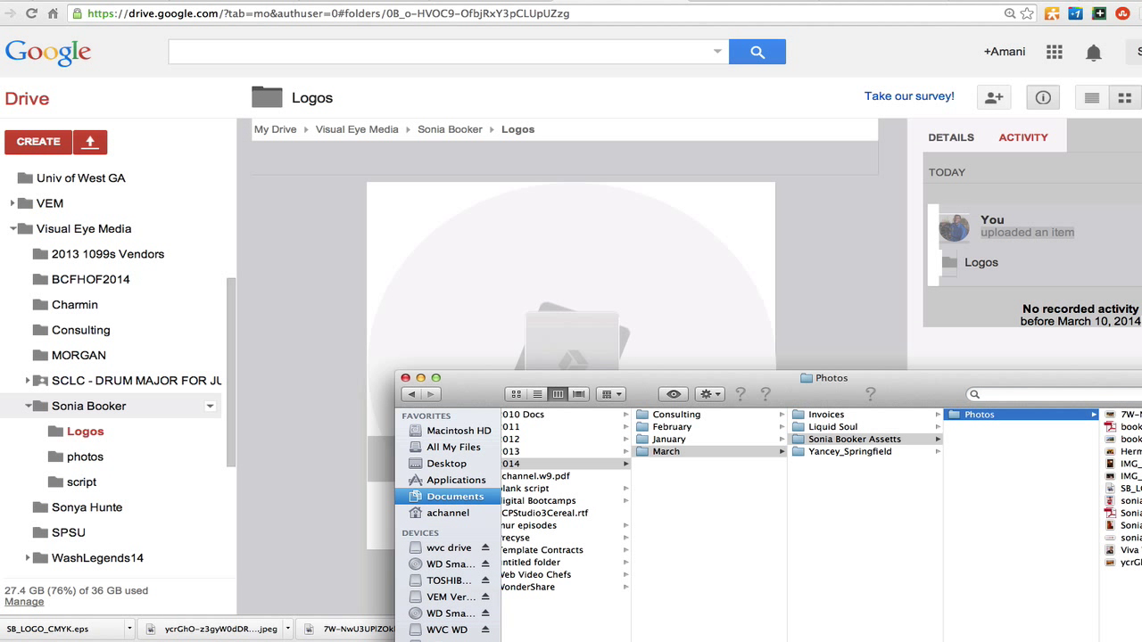
pyautogui.moveTo(1130, 488); pyautogui.dragTo(629, 350)
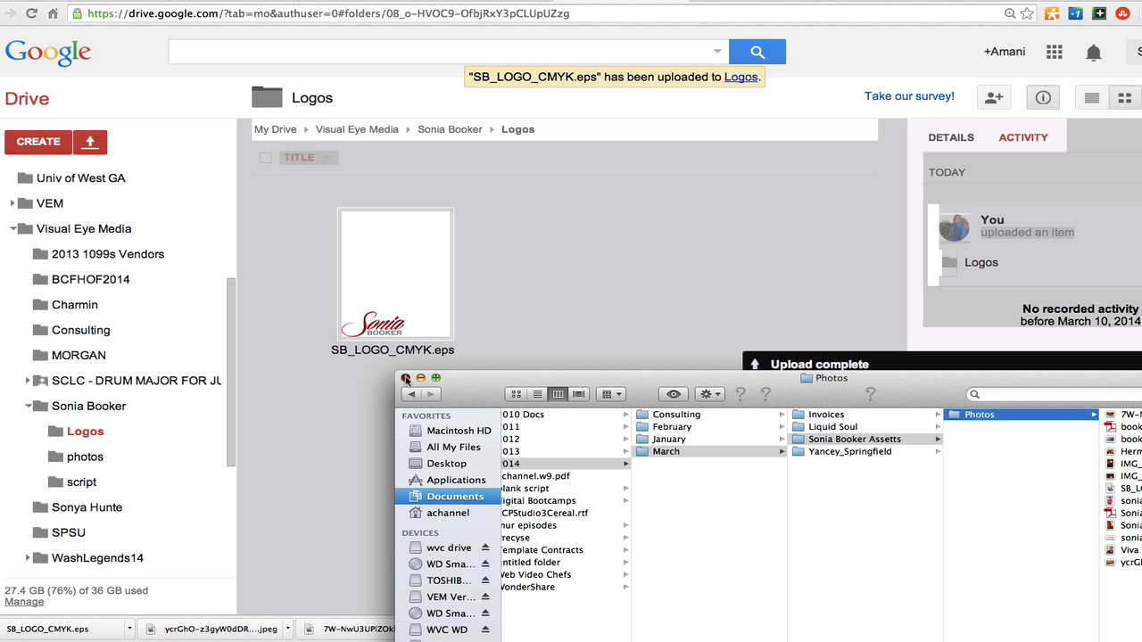
pyautogui.click(406, 379)
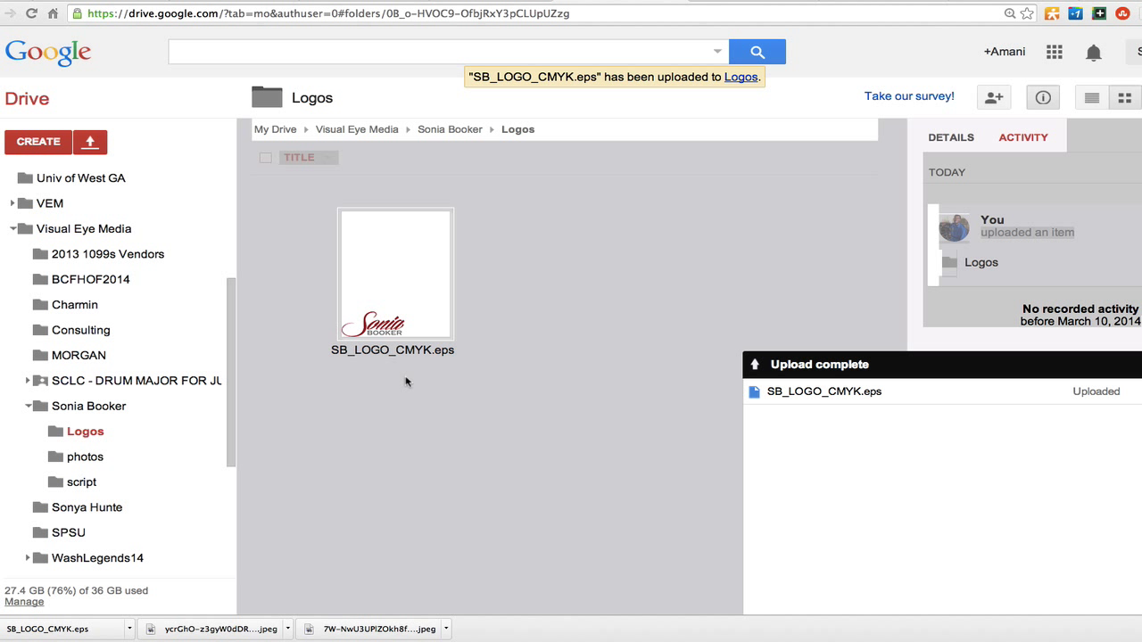
pyautogui.click(455, 130)
pyautogui.click(455, 131)
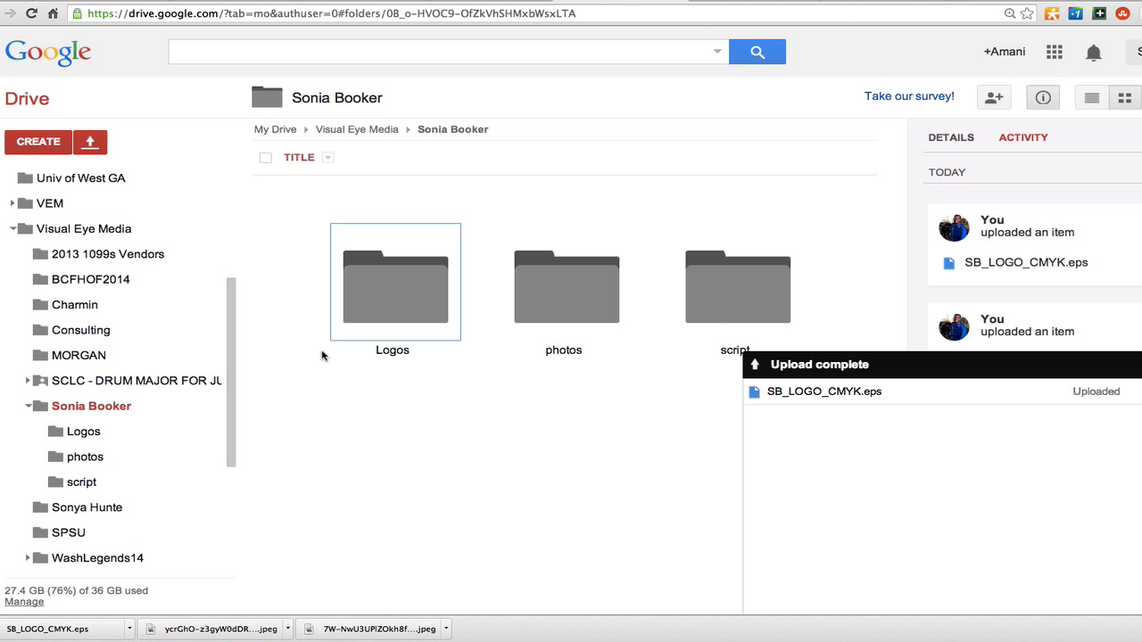
pyautogui.click(40, 142)
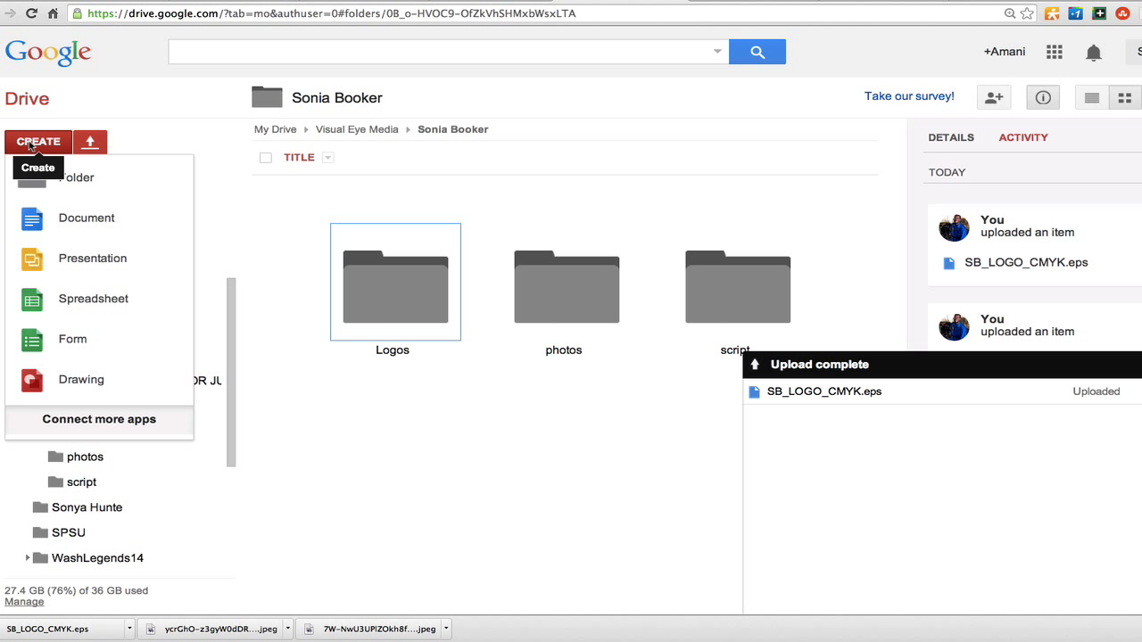
pyautogui.click(61, 176)
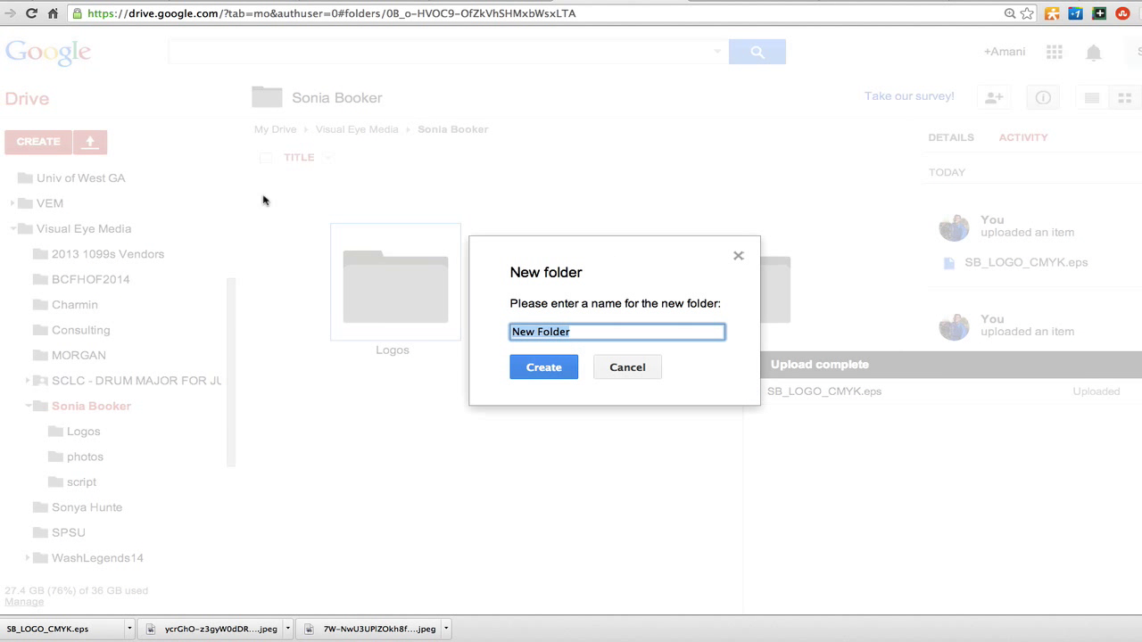
pyautogui.click(573, 330)
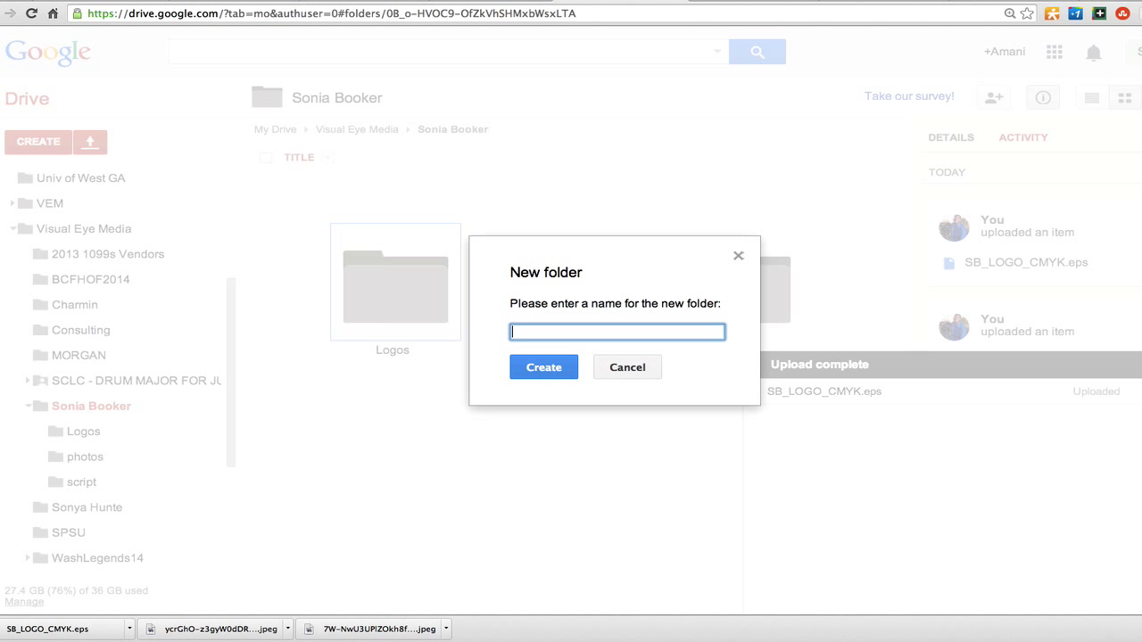
pyautogui.write('video drafts')
pyautogui.click(533, 375)
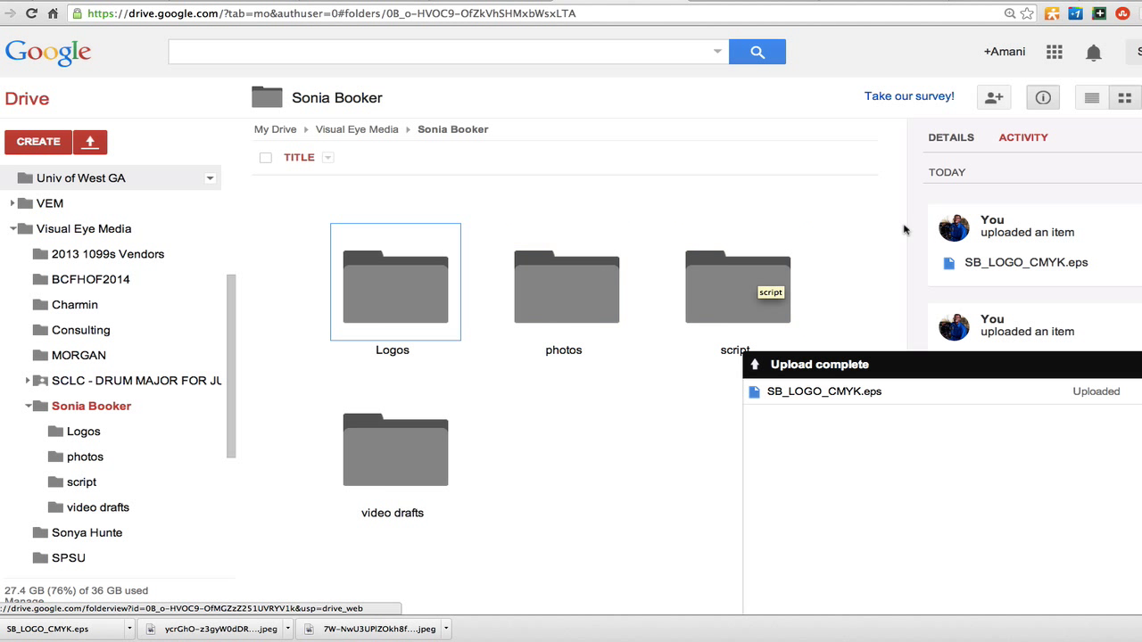
# Step: Change the folder's link sharing from Private to 'Anyone with the link' and save it
pyautogui.click(994, 99)
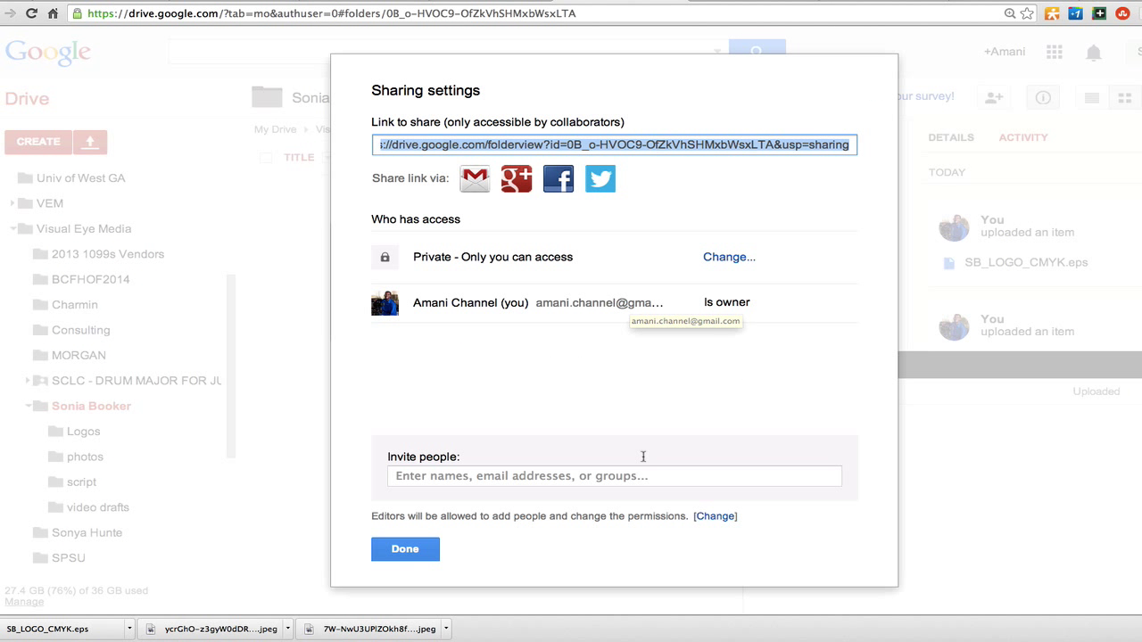
pyautogui.click(724, 257)
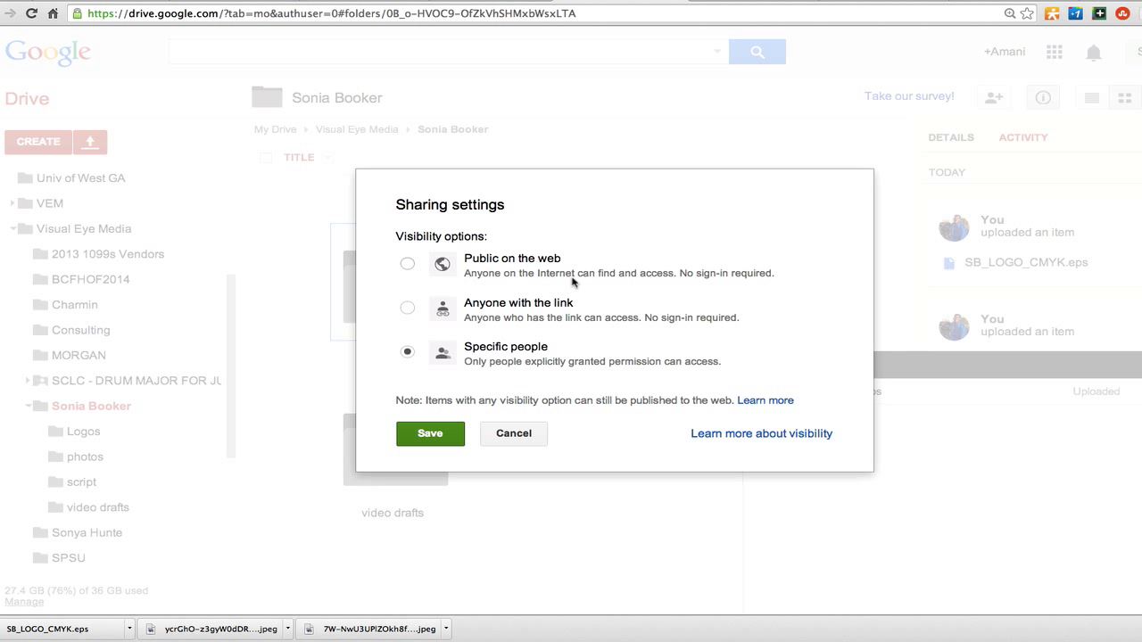
pyautogui.click(407, 308)
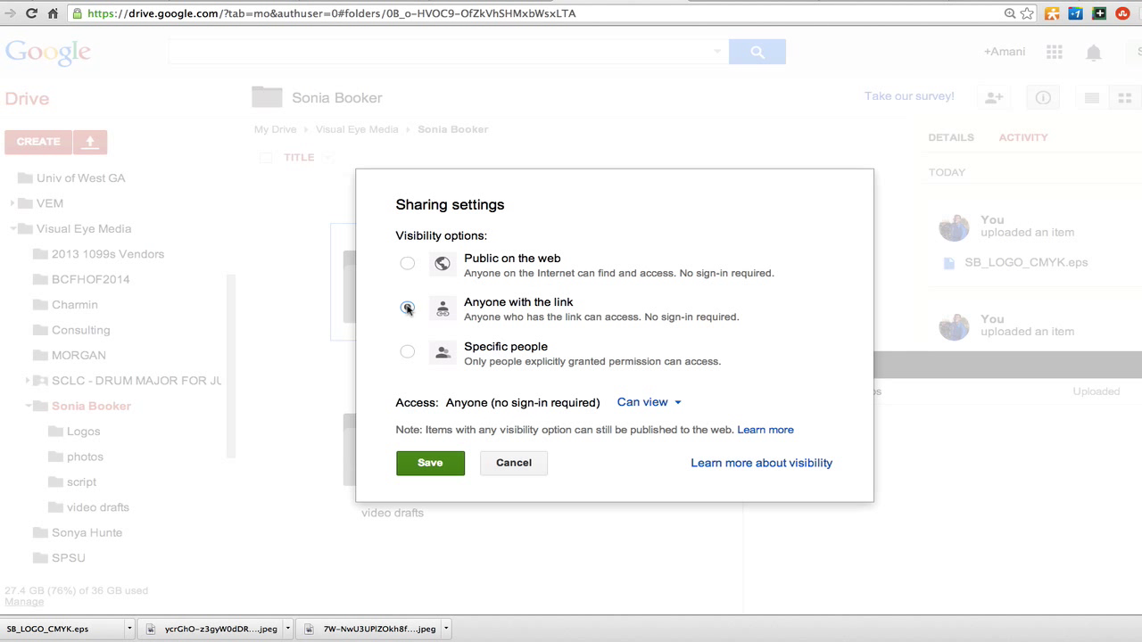
pyautogui.click(436, 464)
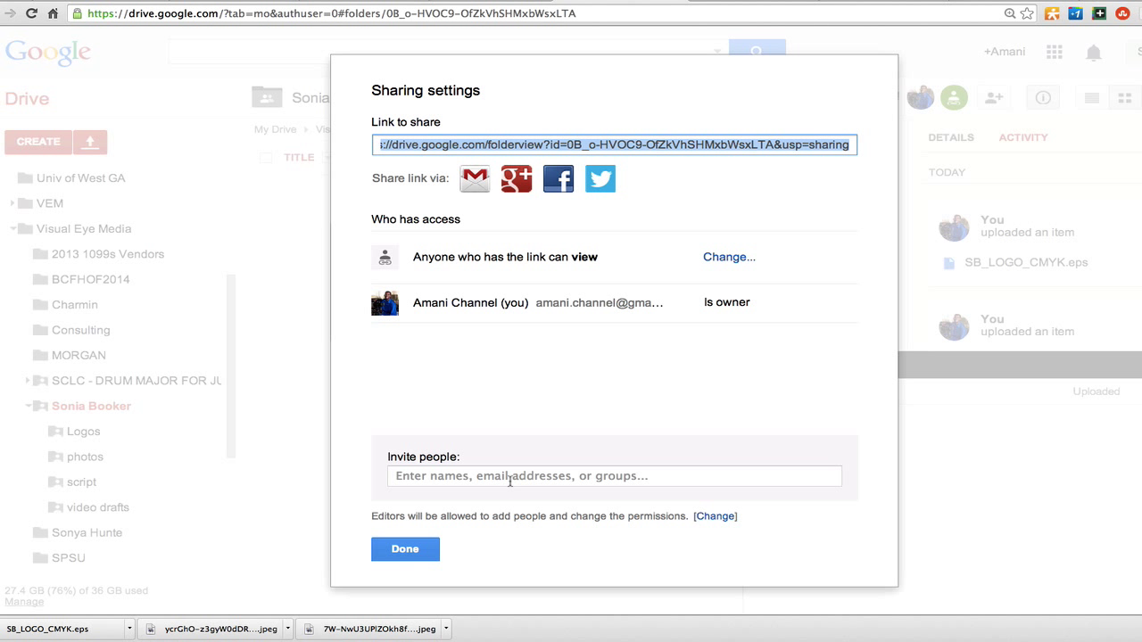
# Step: Invite the chosen contact as editor with the note 'Adding photos now. Voice over is coming.'
pyautogui.click(510, 480)
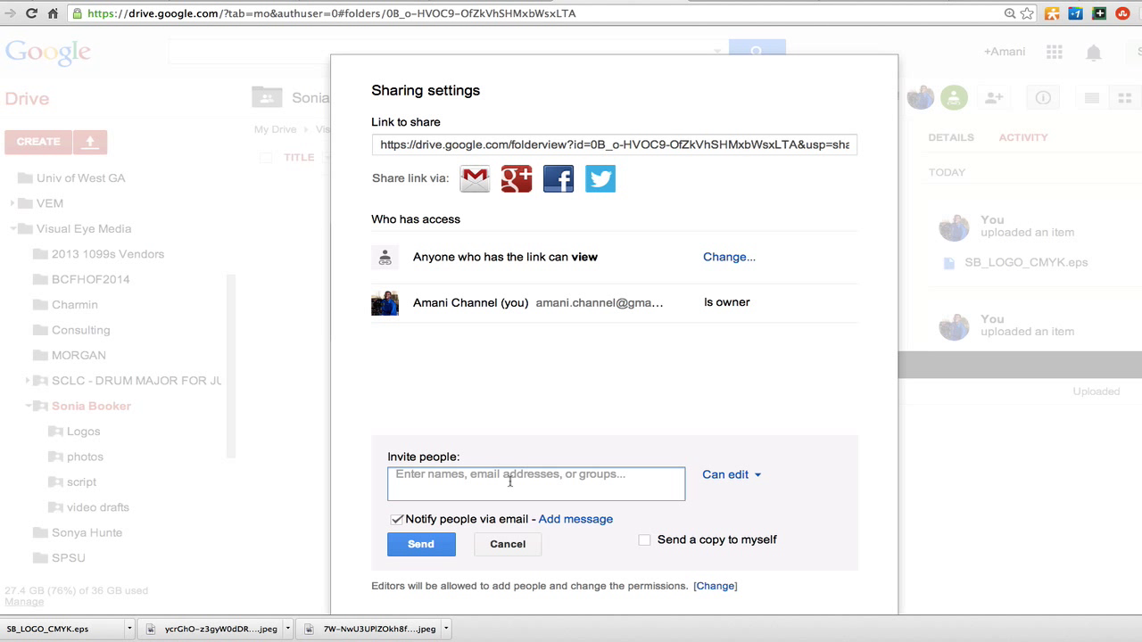
pyautogui.write('info')
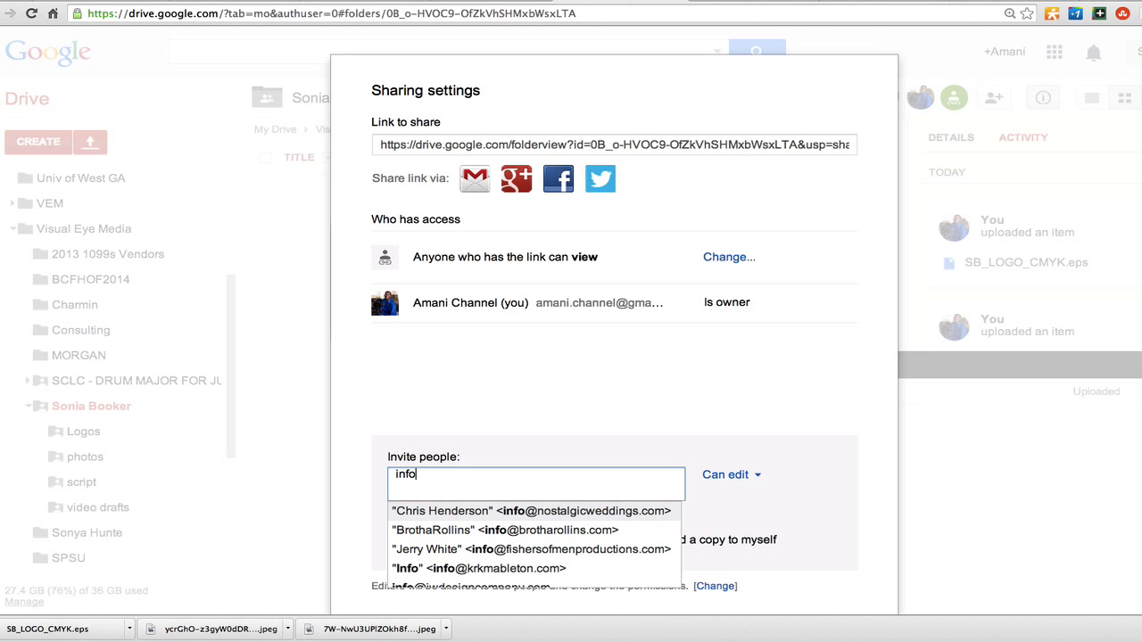
pyautogui.click(645, 515)
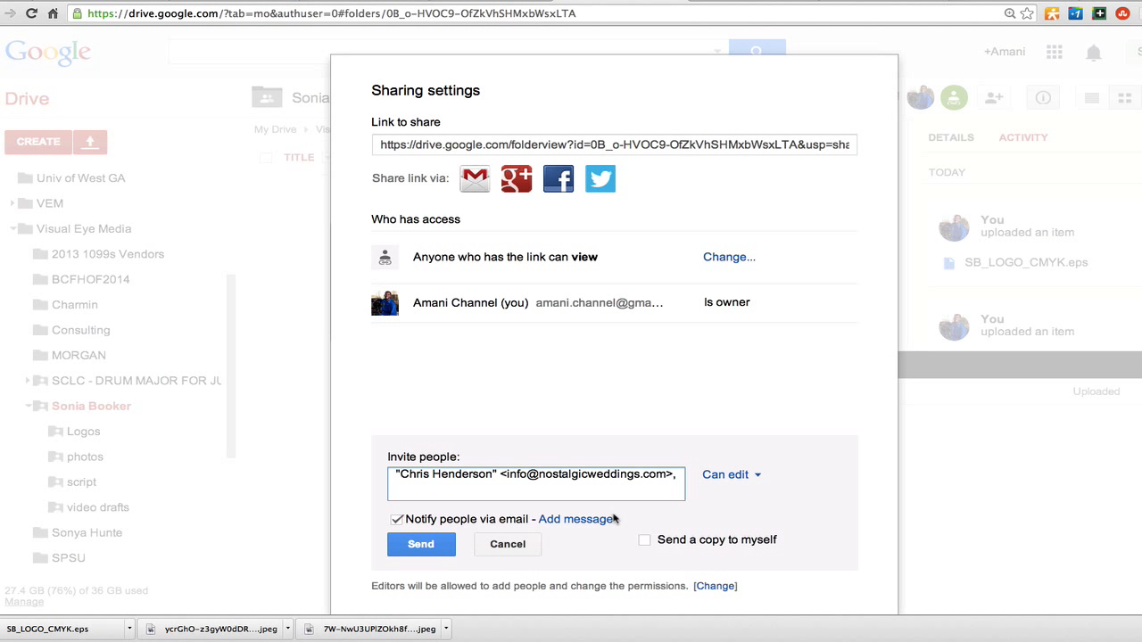
pyautogui.click(588, 520)
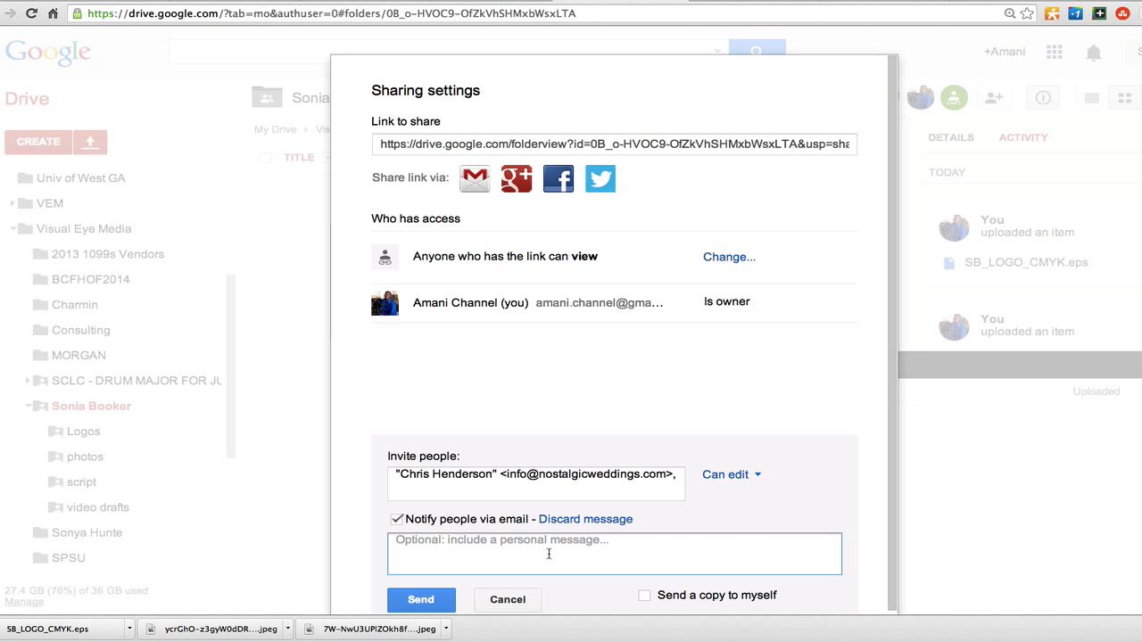
pyautogui.write('C')
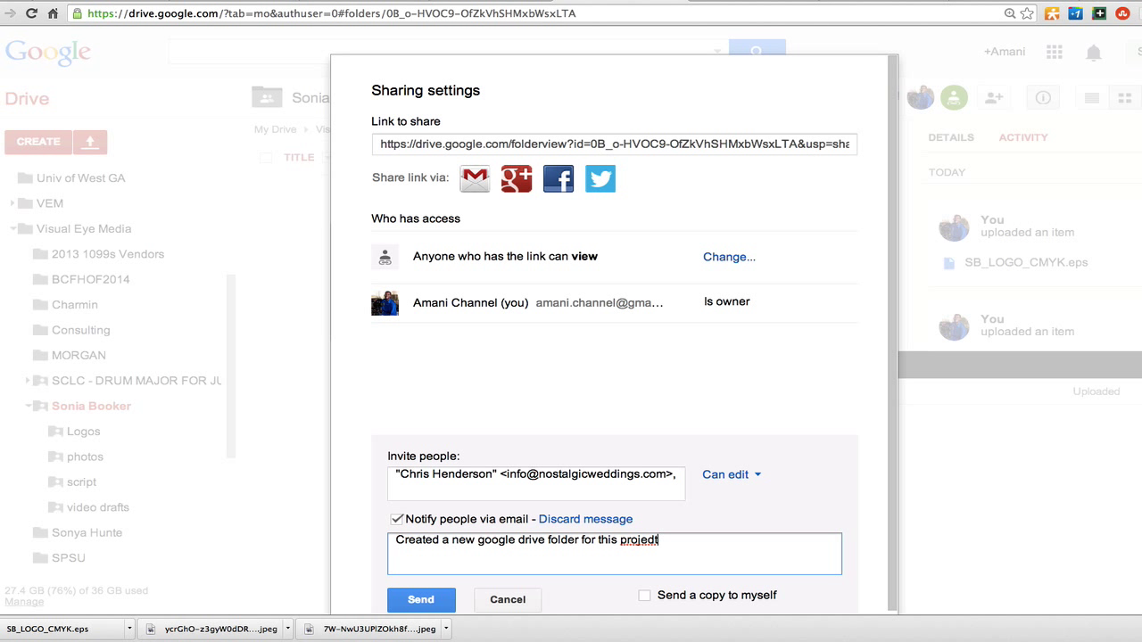
pyautogui.write('Adding photos now. Voice o')
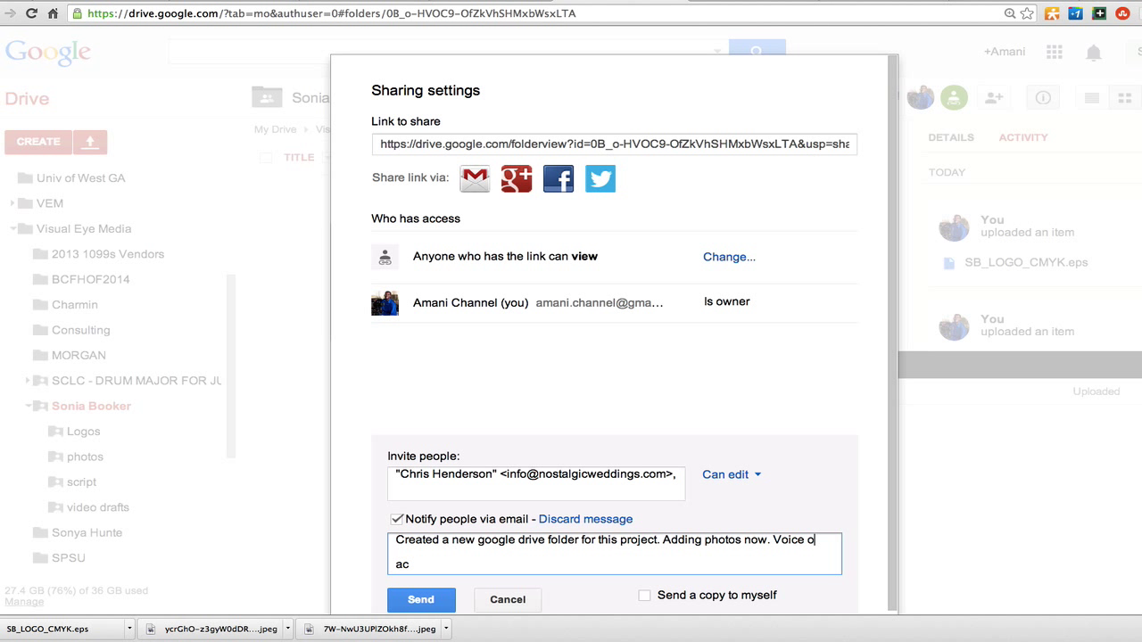
pyautogui.write('ver is comi')
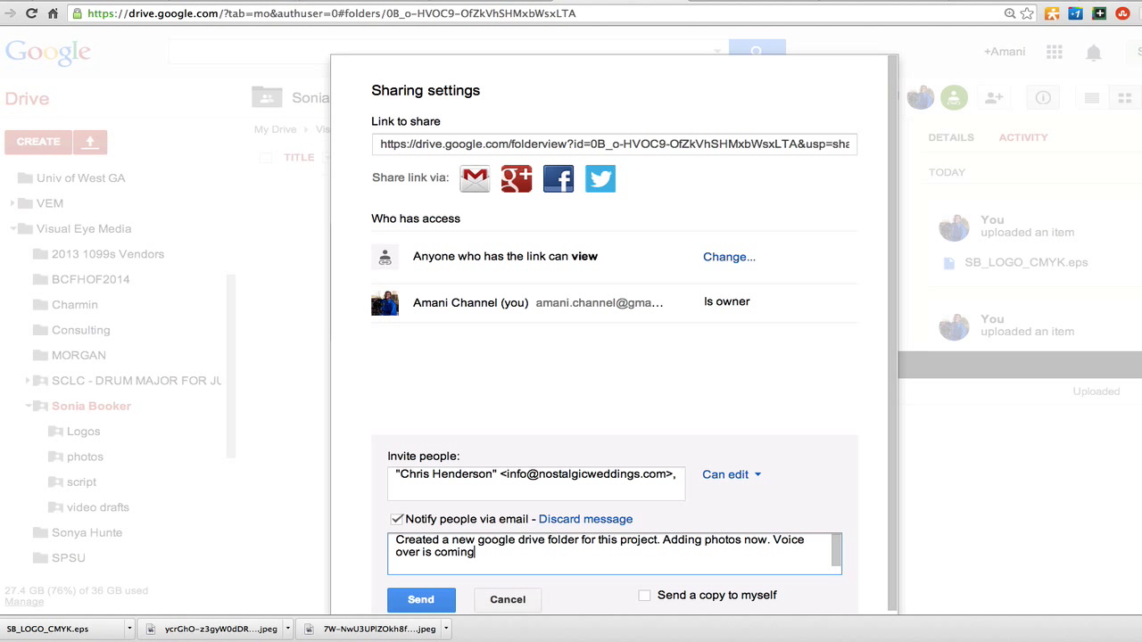
pyautogui.write('ng.')
pyautogui.click(420, 600)
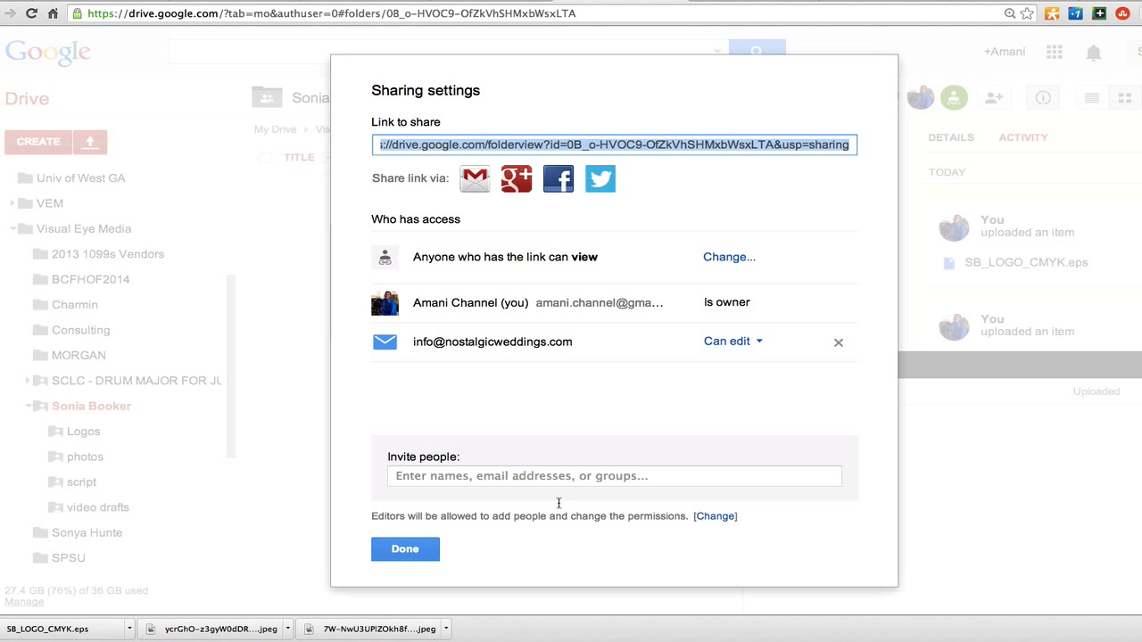
pyautogui.click(398, 554)
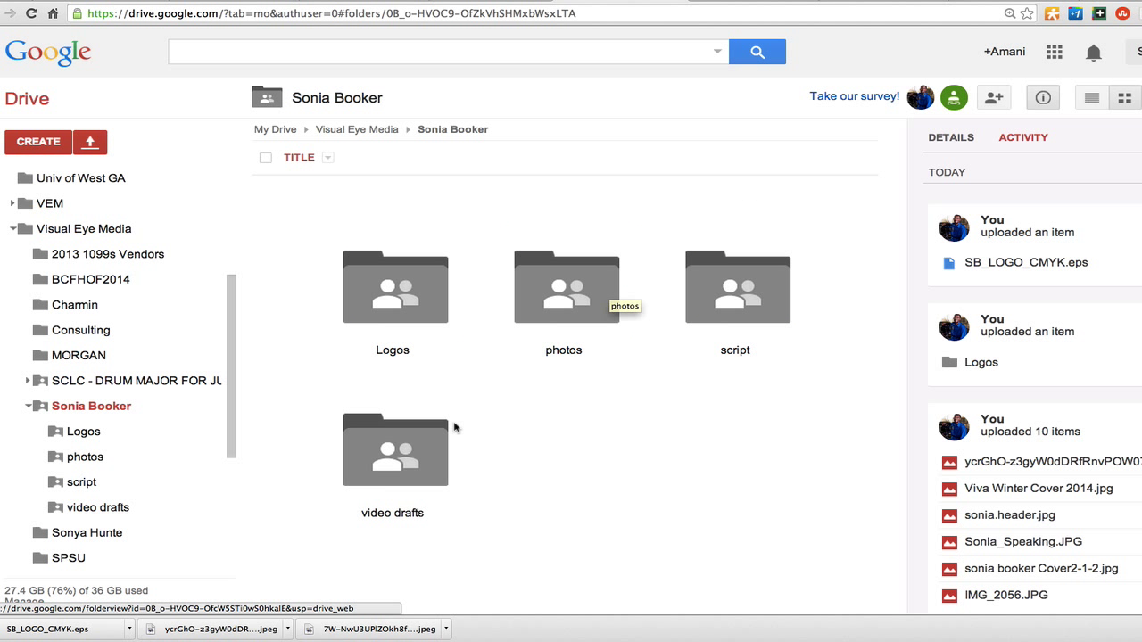
pyautogui.doubleClick(748, 287)
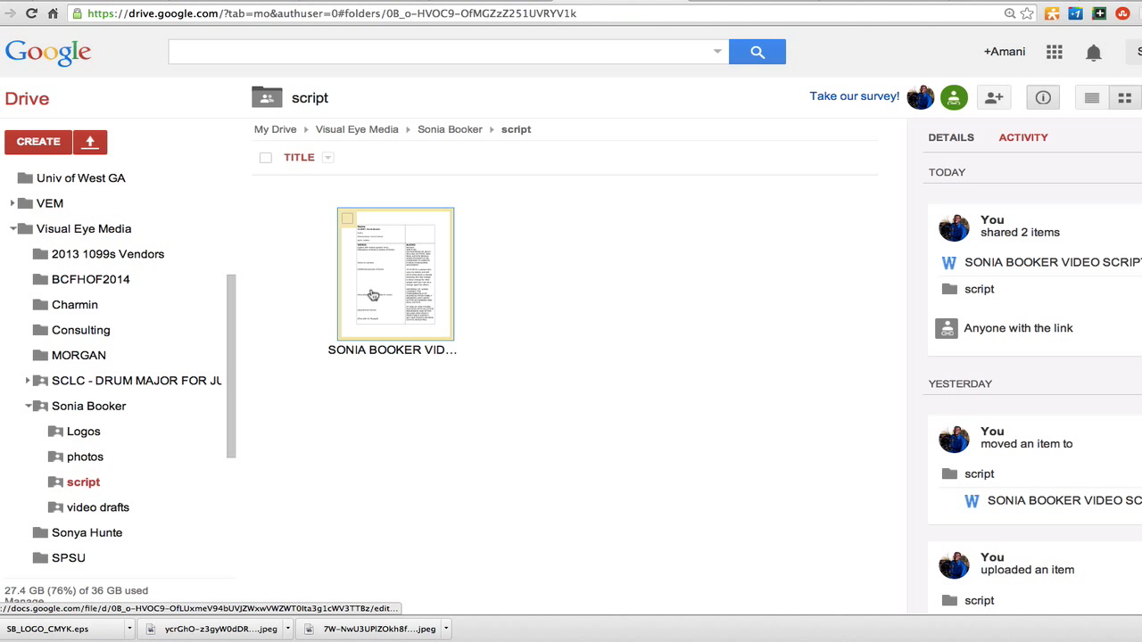
pyautogui.click(372, 296)
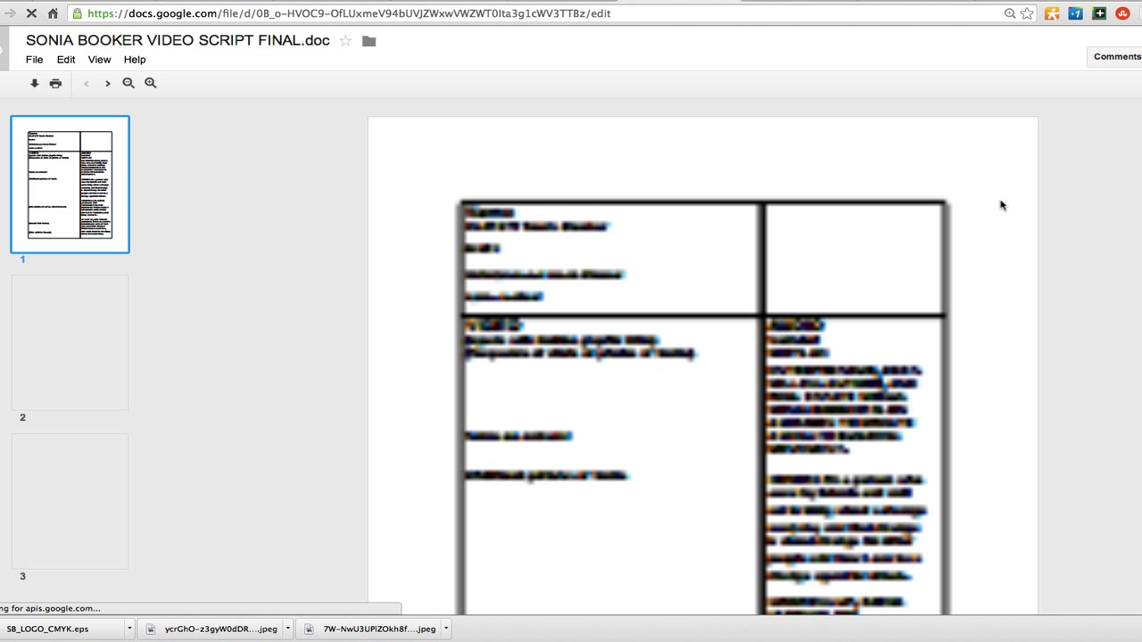
# Step: Toggle the comments panel, then show the script's sharing settings with link access and editor
pyautogui.click(1115, 56)
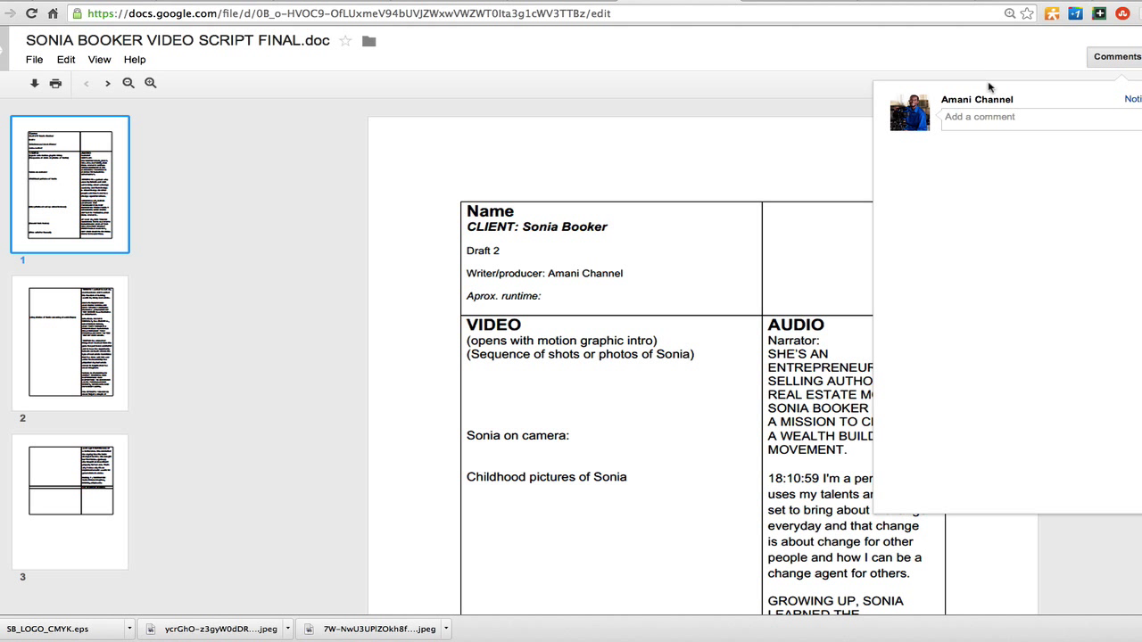
pyautogui.click(1117, 57)
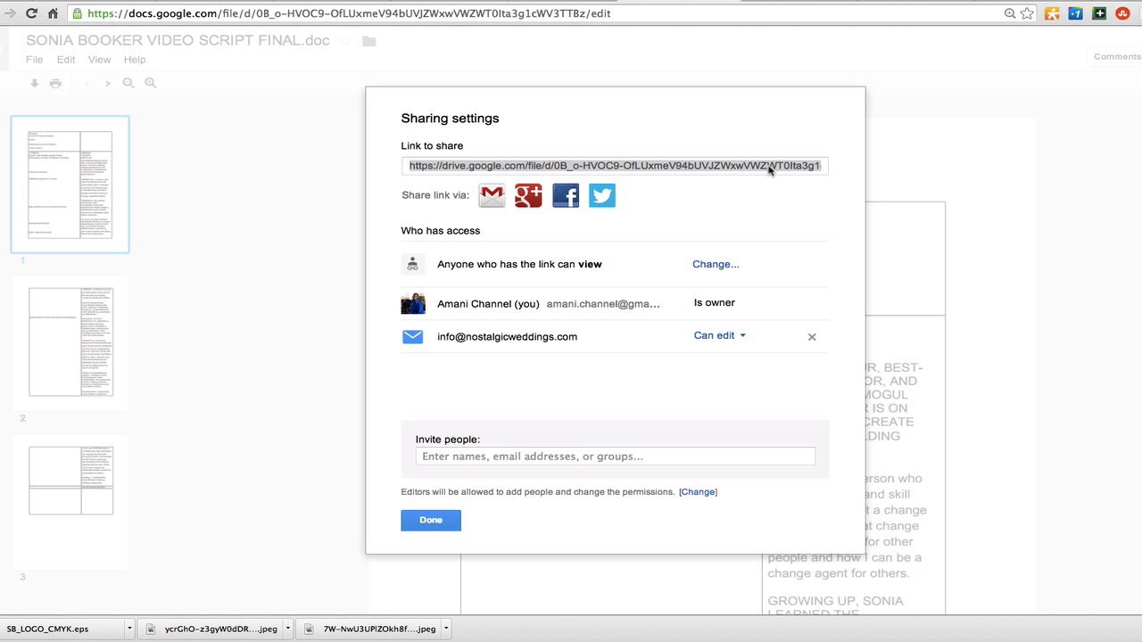
# Step: Dismiss the script's Sharing settings dialog, returning to the document viewer
pyautogui.click(431, 520)
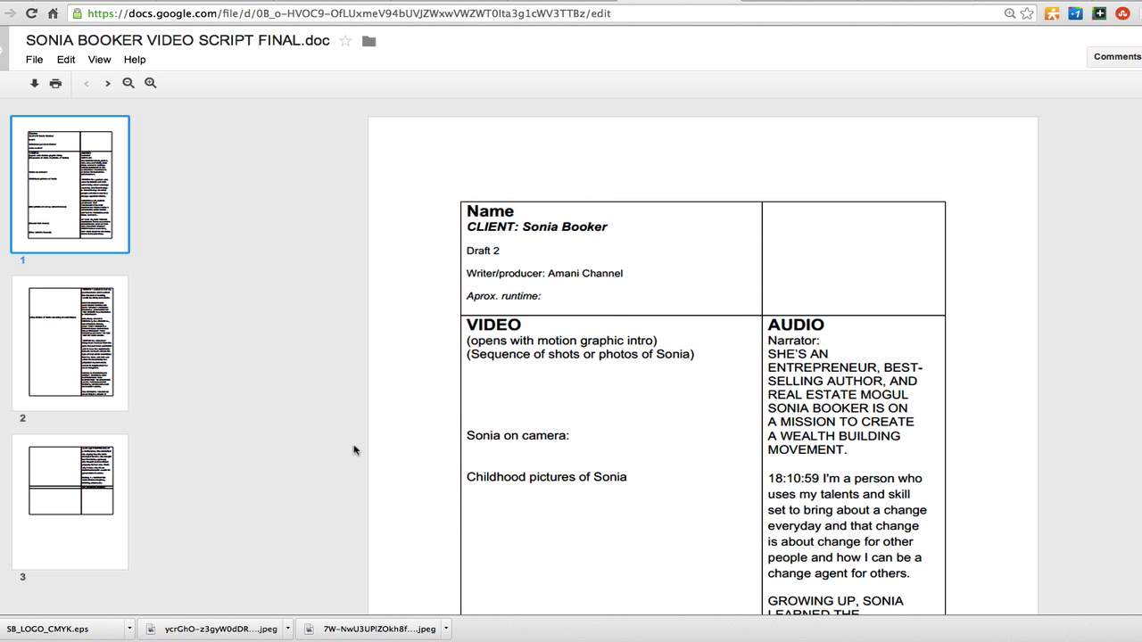